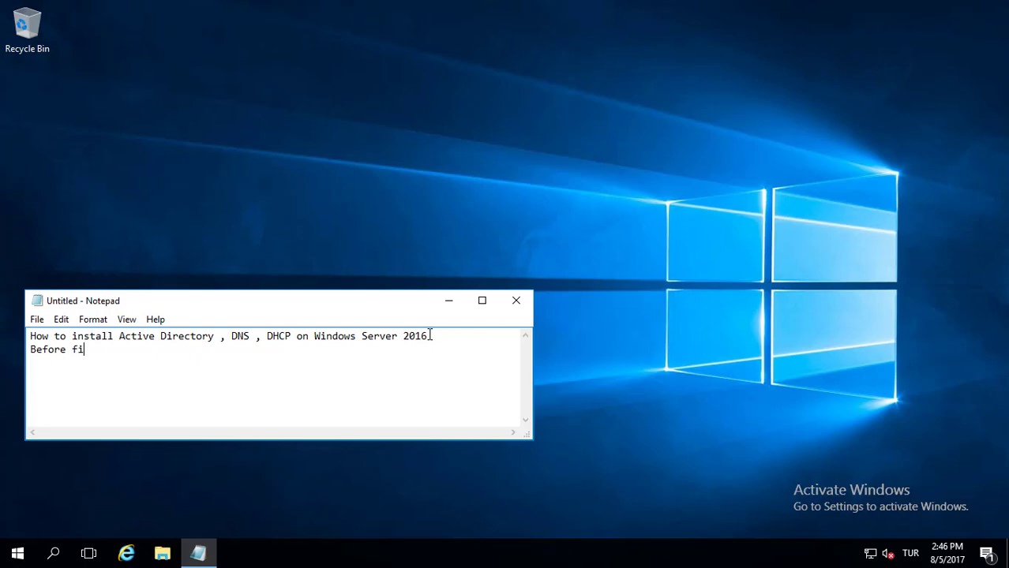
Finish the second Notepad line so it reads 'Before fixex ip assignment'
type("p assignment")
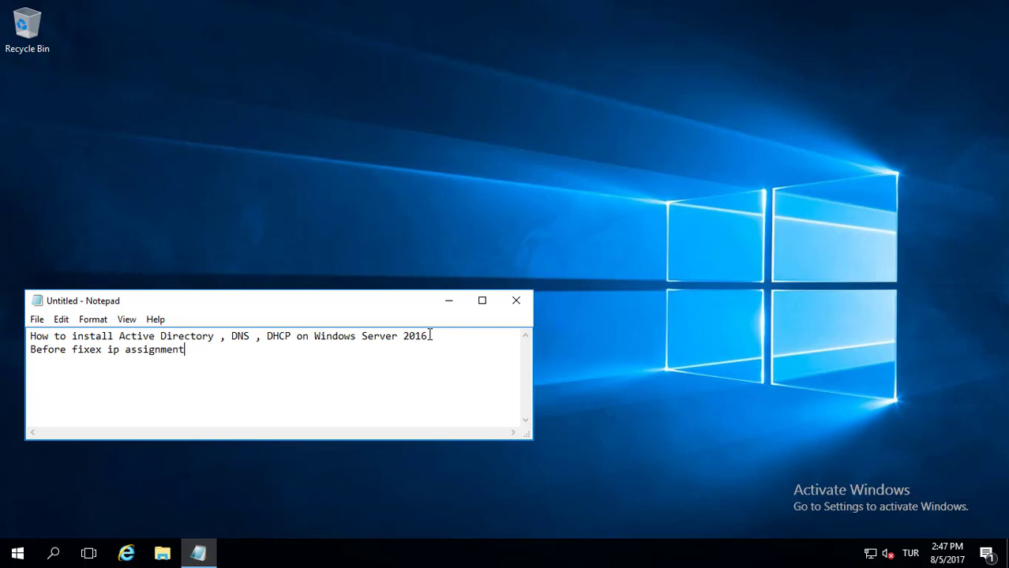
Open the Ethernet adapter's IPv4 properties and switch to a static IP address
right_click(869, 555)
left_click(867, 536)
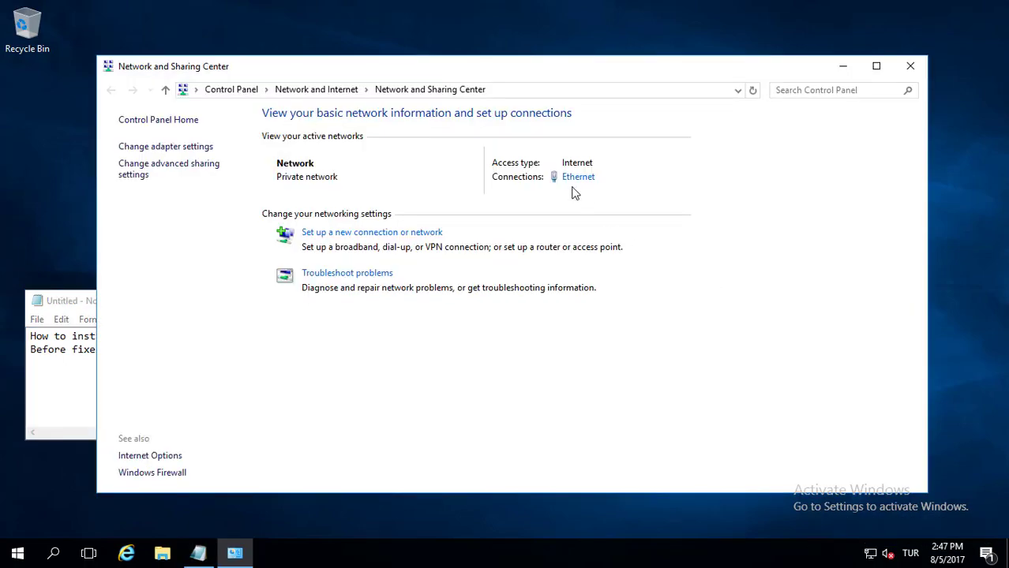
left_click(575, 178)
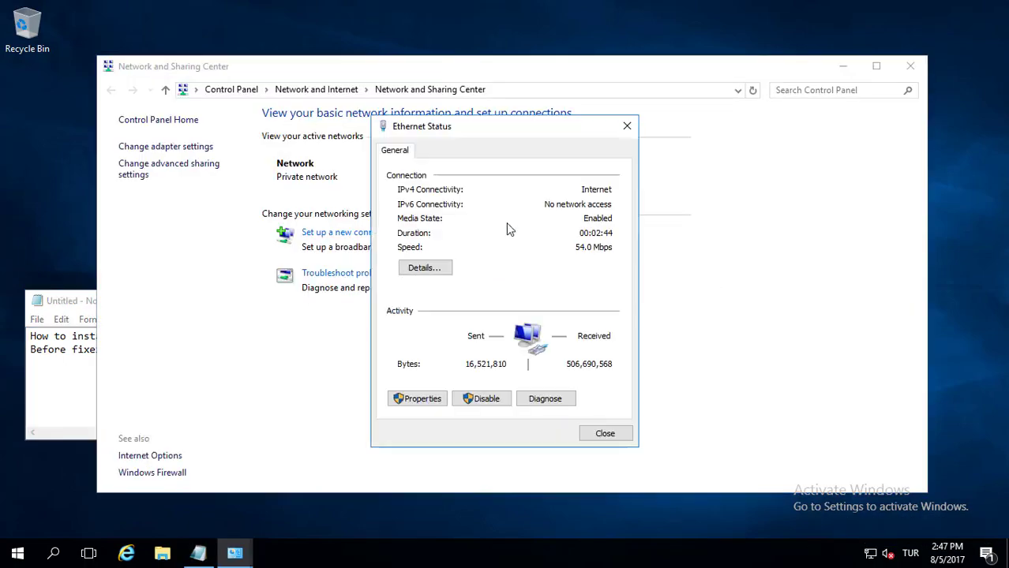
left_click(408, 406)
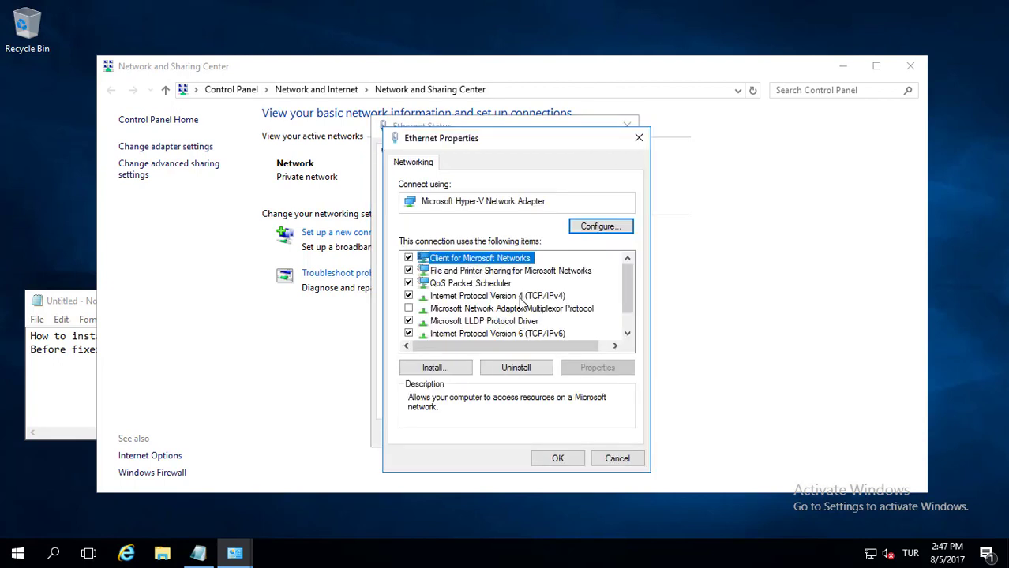
left_click(523, 300)
left_click(569, 369)
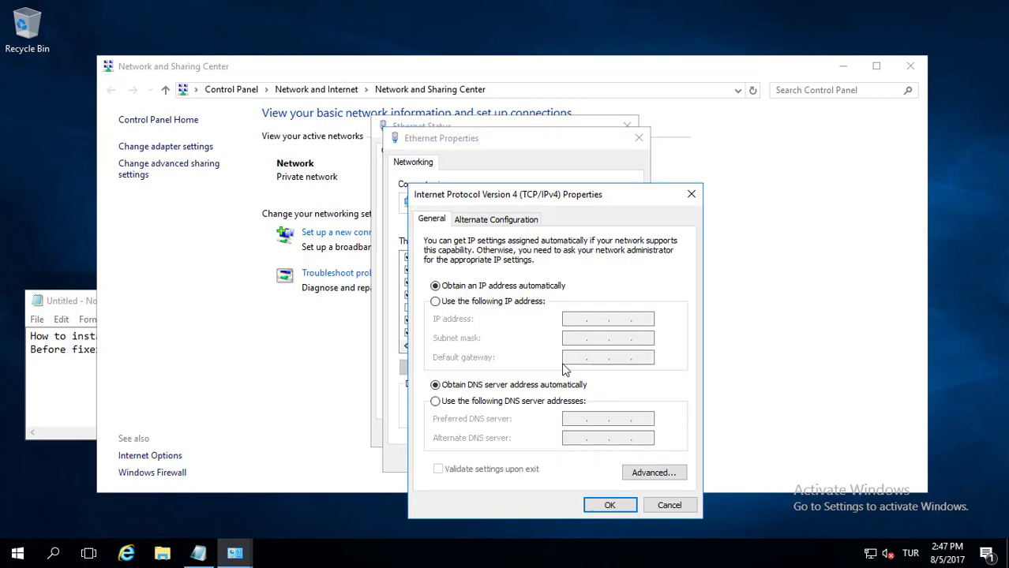
left_click(470, 301)
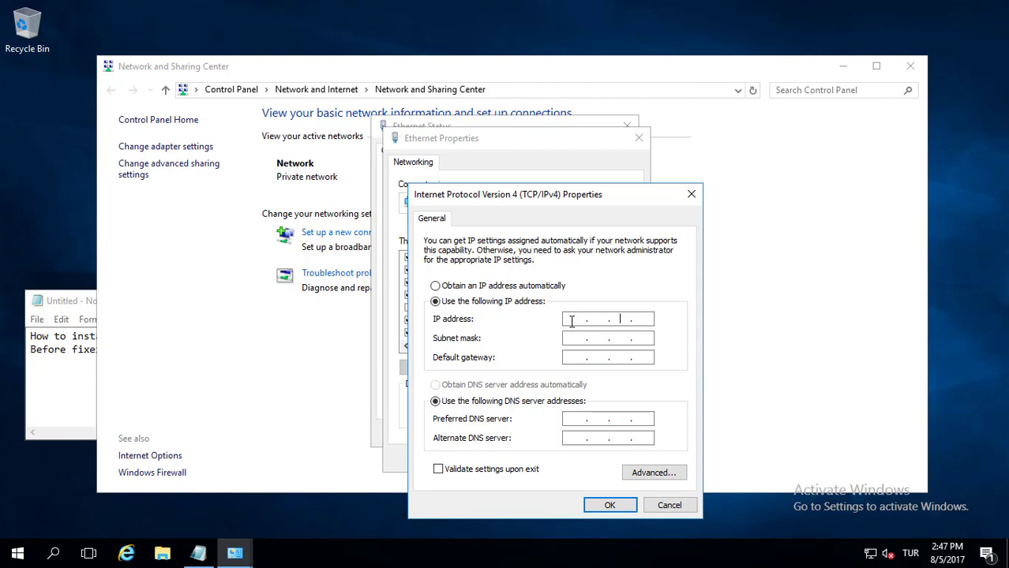
Enter IP 192.168.1.30, mask 255.255.255.0, gateway 192.168.1.254 and DNS 192.168.1.30, and confirm
type("192.168.1.30")
key("Tab")
key("Tab")
type("192 . ")
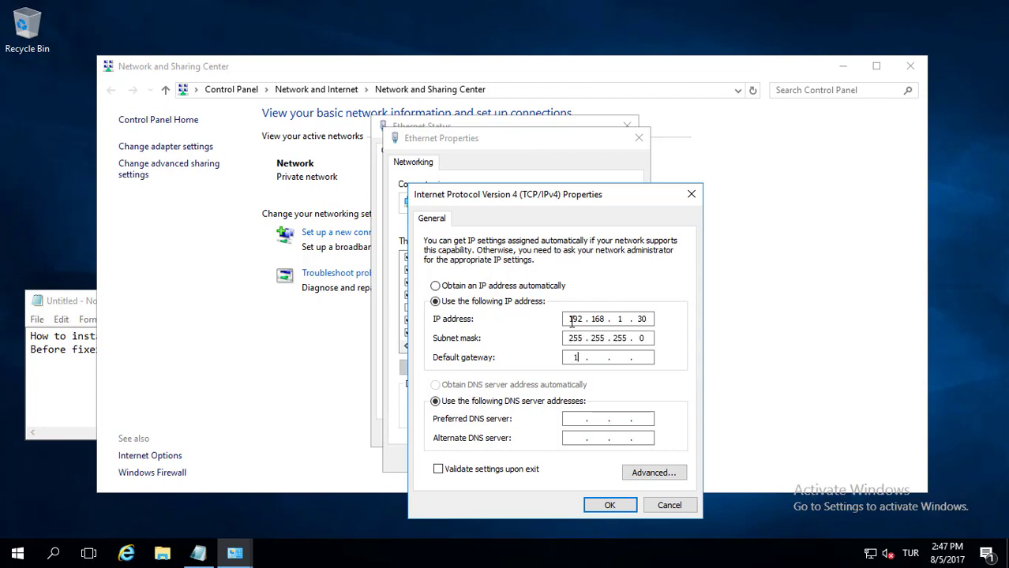
type("168 . 1")
key("Tab")
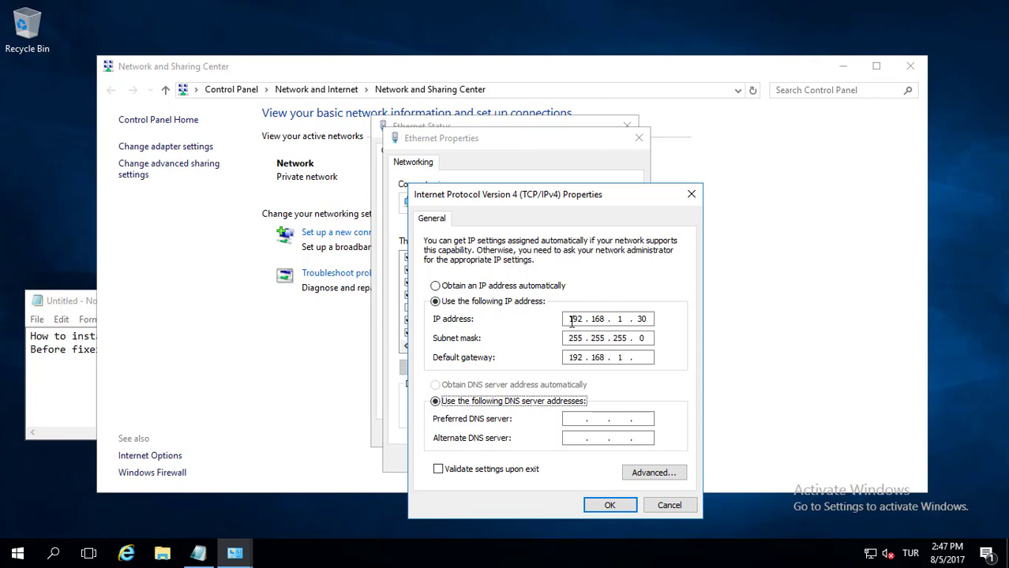
left_click(649, 357)
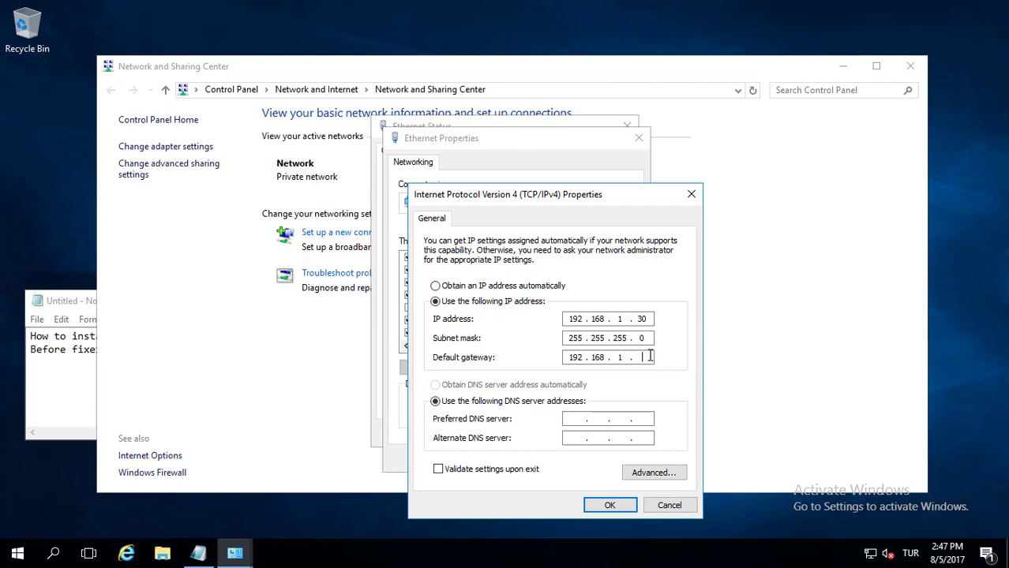
type("254")
key("Tab")
key("Tab")
type("192.168.1.30")
left_click(600, 507)
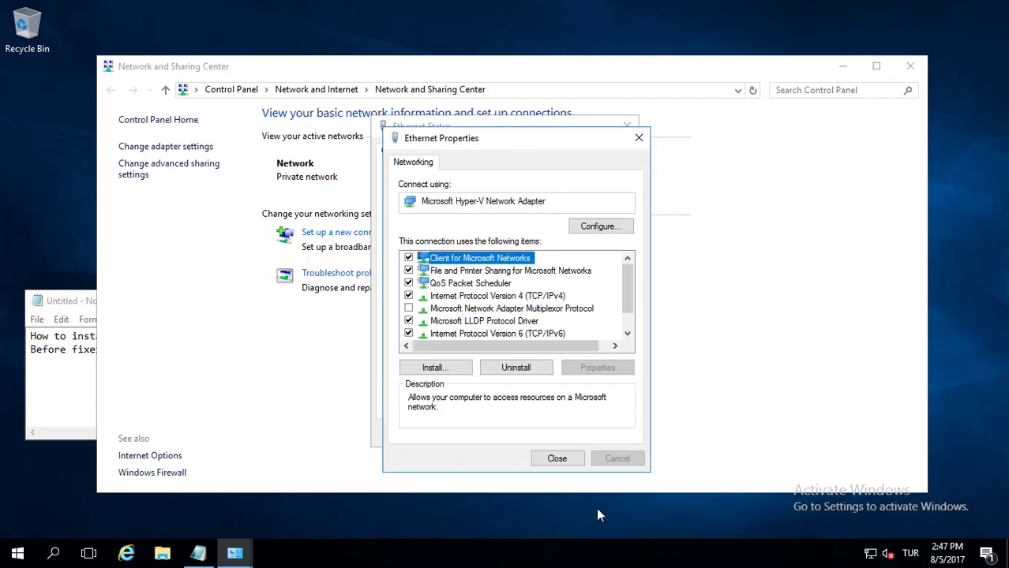
Check the new address in the connection details, then close all network windows
left_click(557, 460)
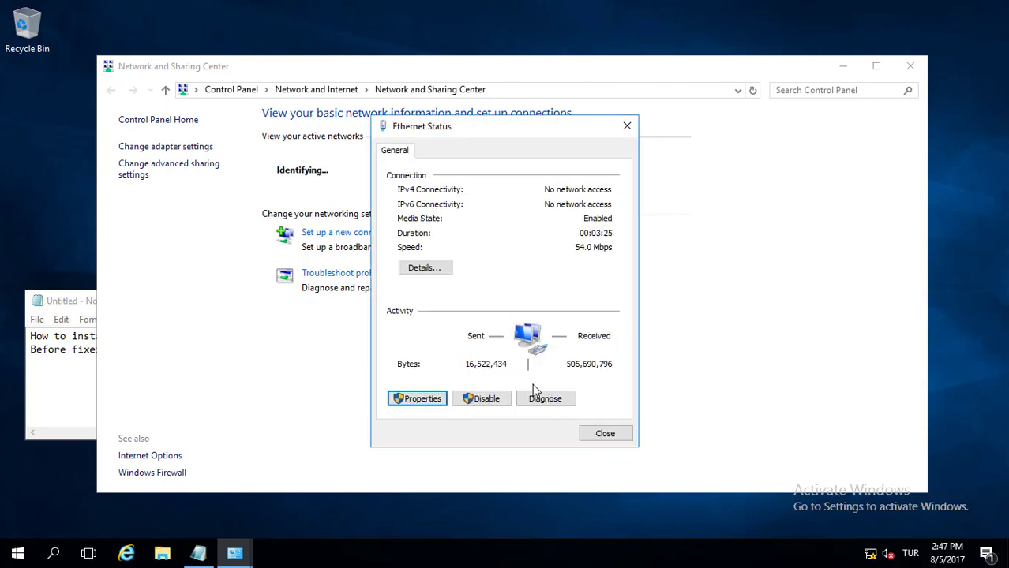
left_click(413, 267)
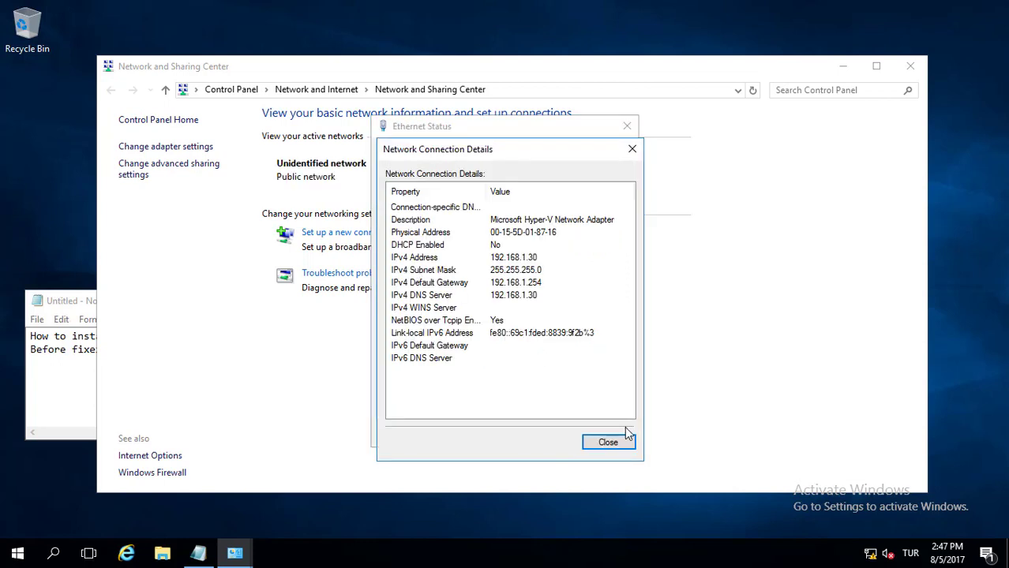
left_click(610, 440)
left_click(606, 434)
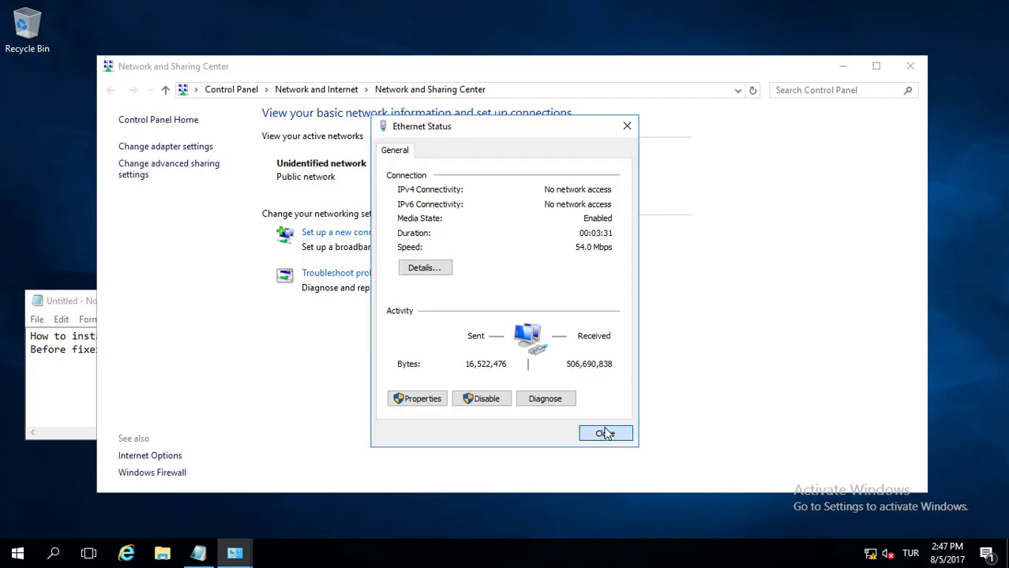
left_click(911, 67)
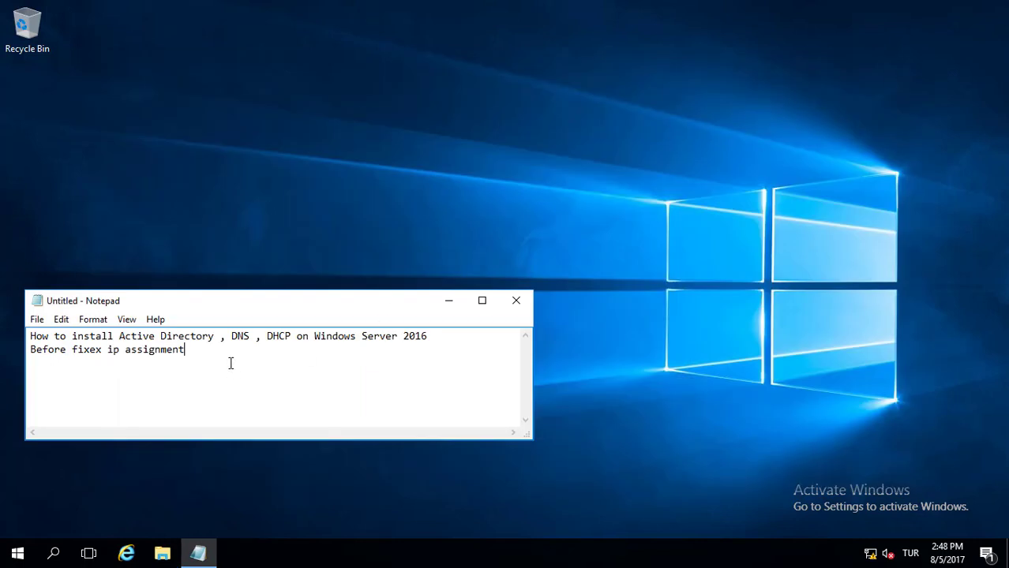
Type 'Change computer name' on a new third line in Notepad
key("Return")
type("Change computer name")
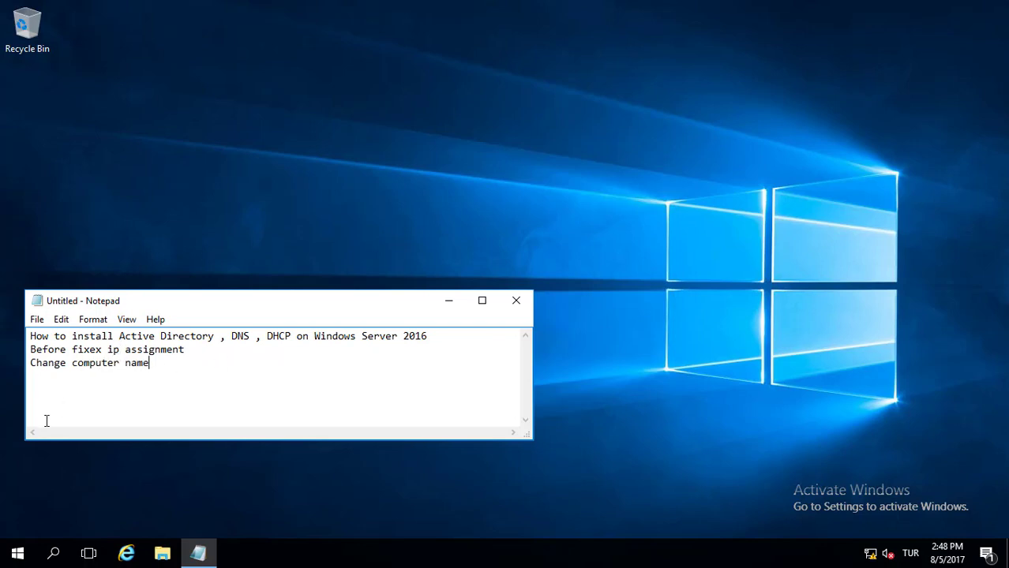
Find This PC through Windows search and open its system computer-name settings
left_click(61, 554)
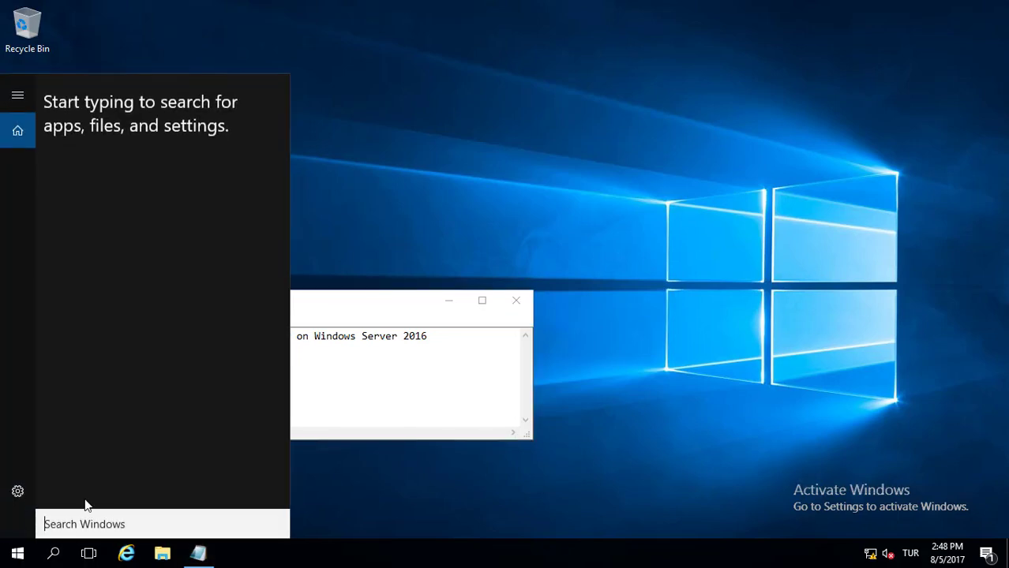
type("t")
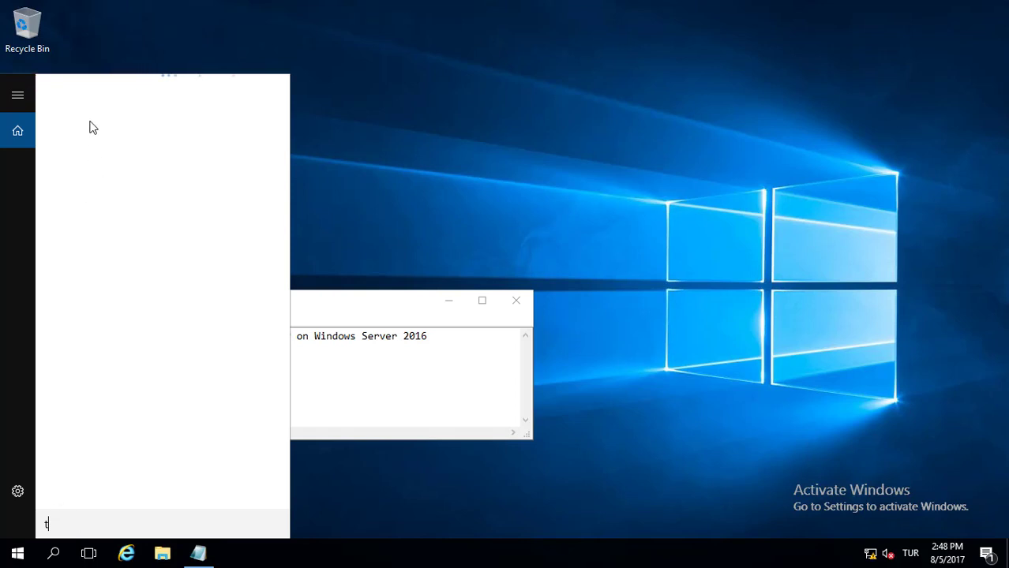
type("his")
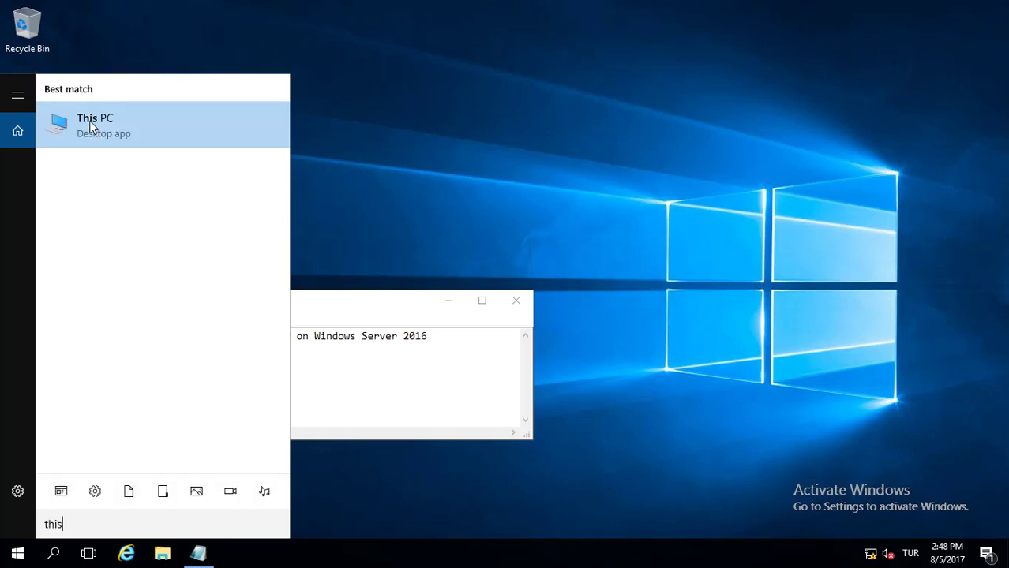
right_click(92, 127)
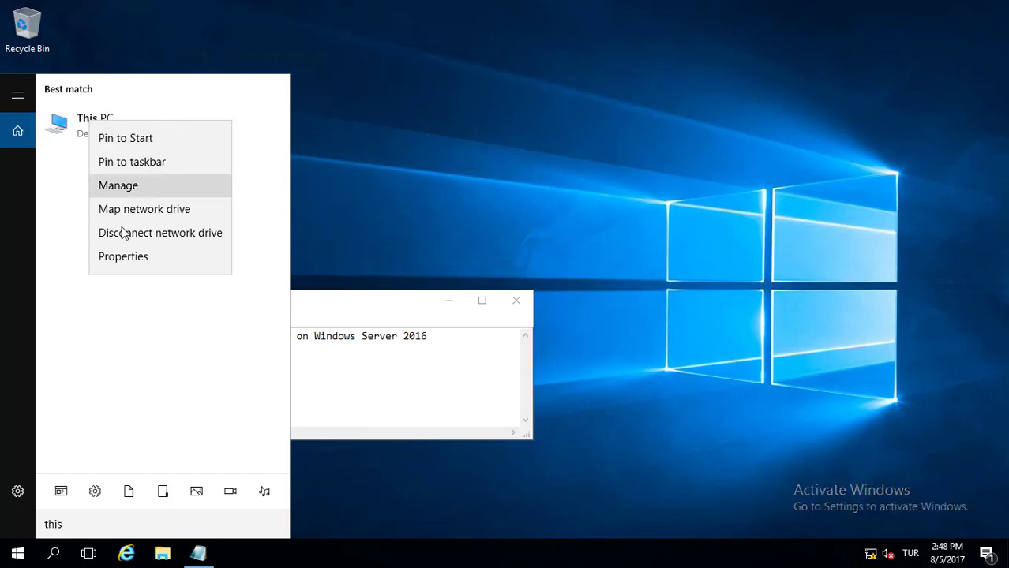
left_click(122, 259)
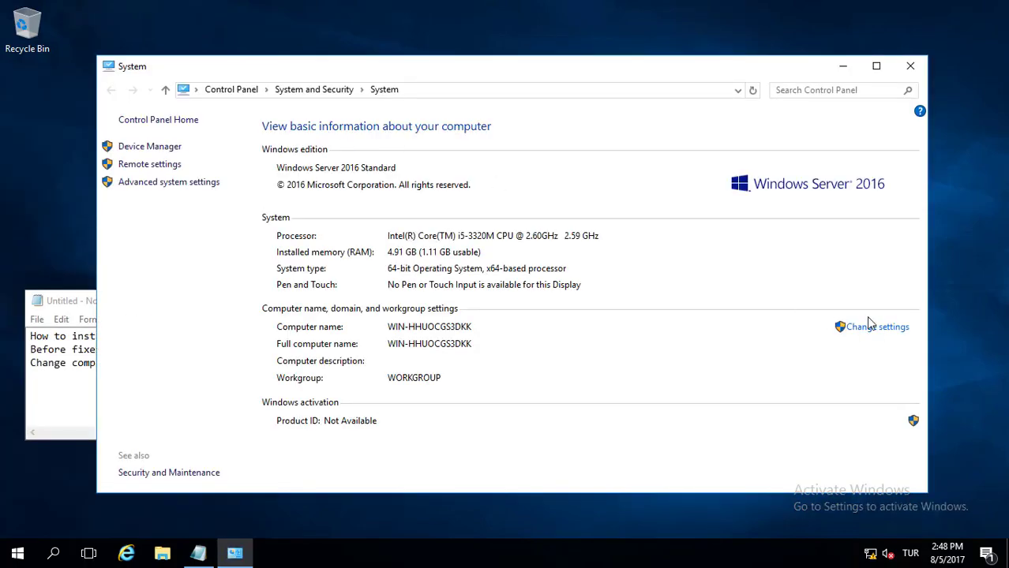
left_click(870, 329)
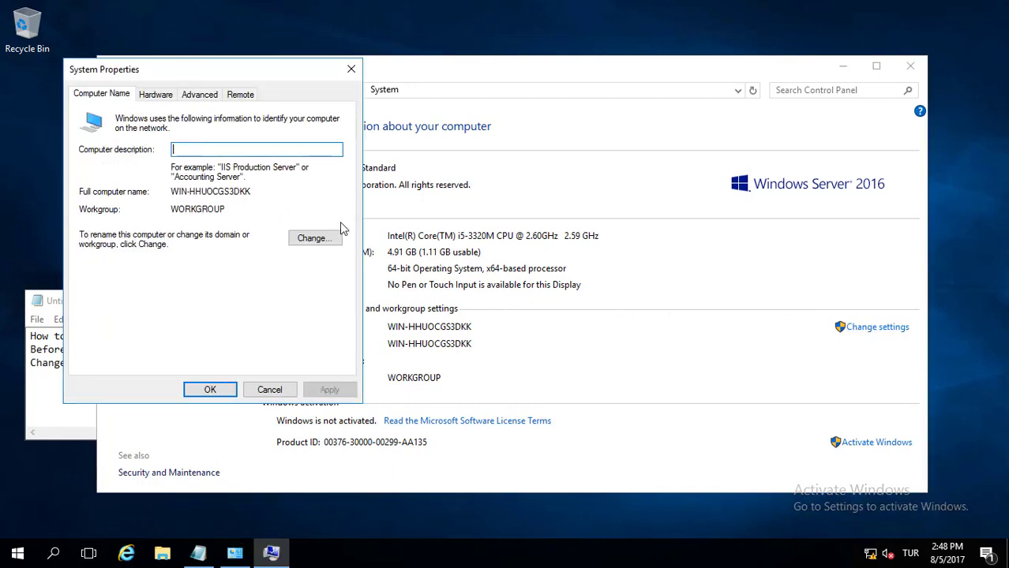
Rename the computer to W2016-DC1 and restart it immediately
left_click(316, 239)
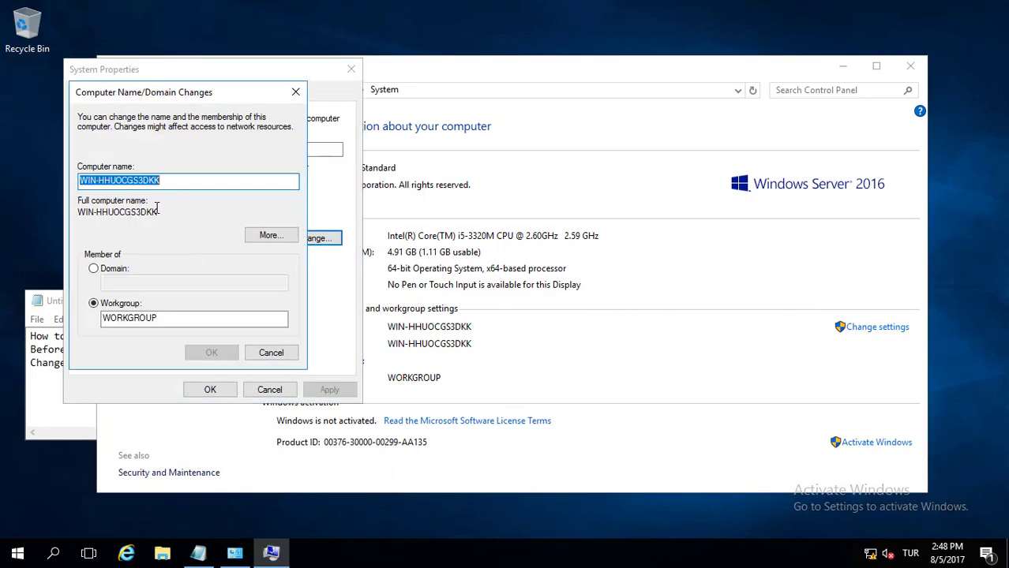
type("W")
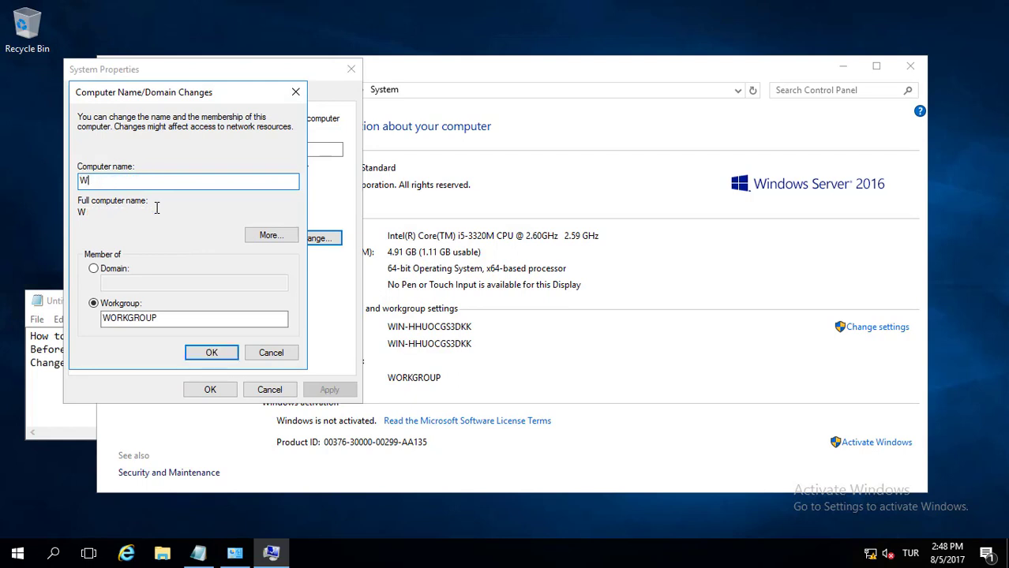
type("2016-DC1")
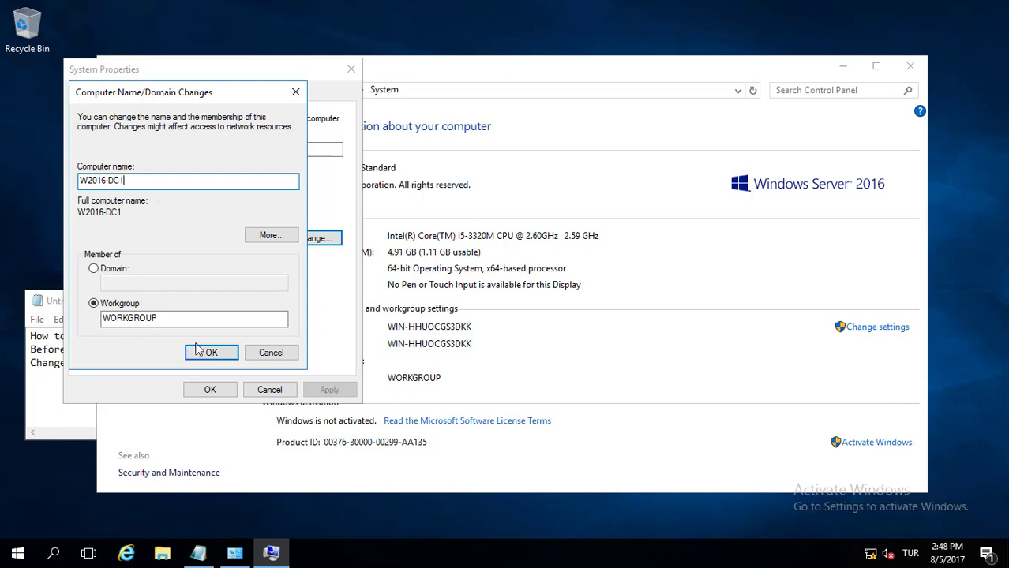
left_click(202, 354)
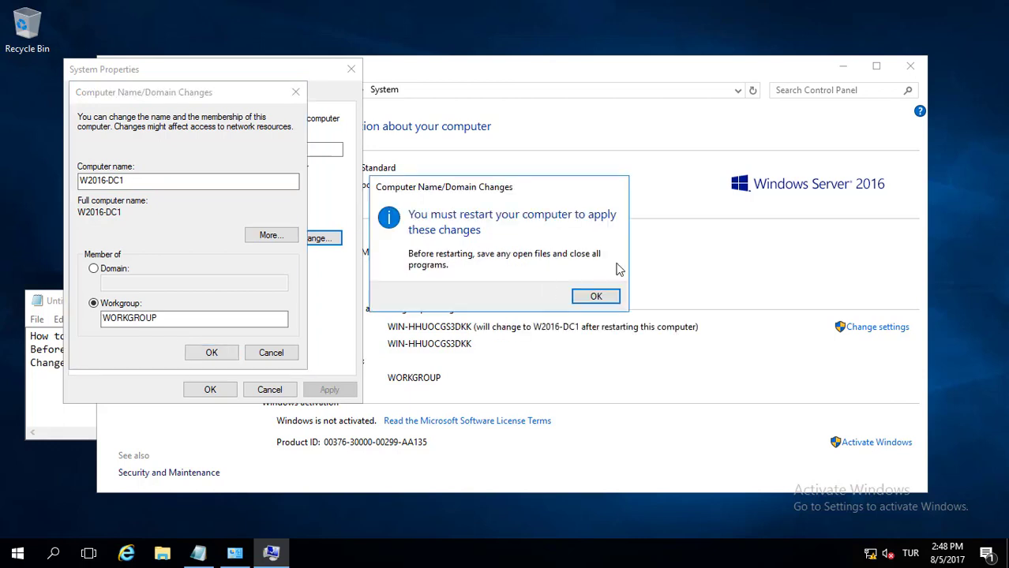
left_click(588, 300)
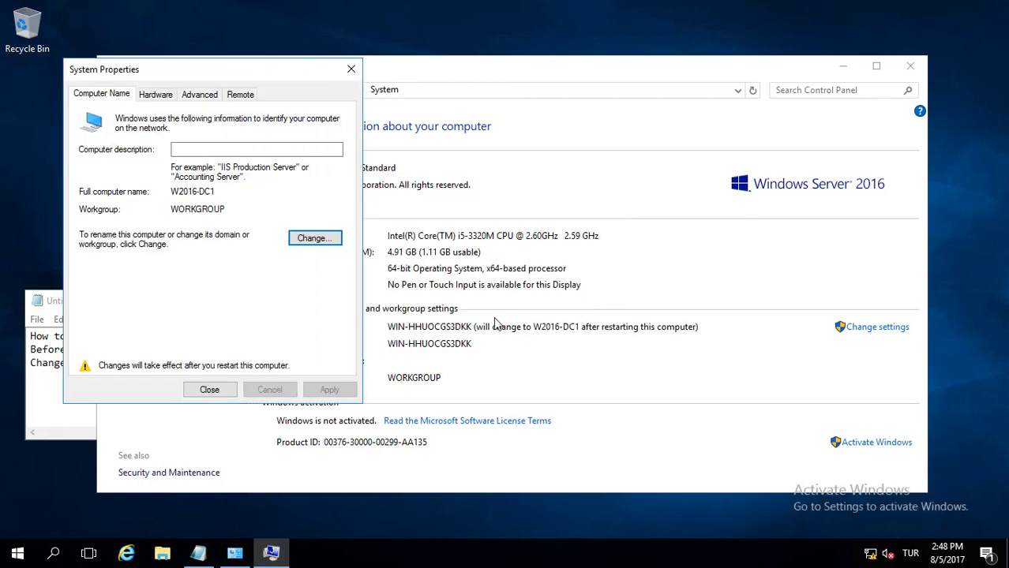
left_click(200, 389)
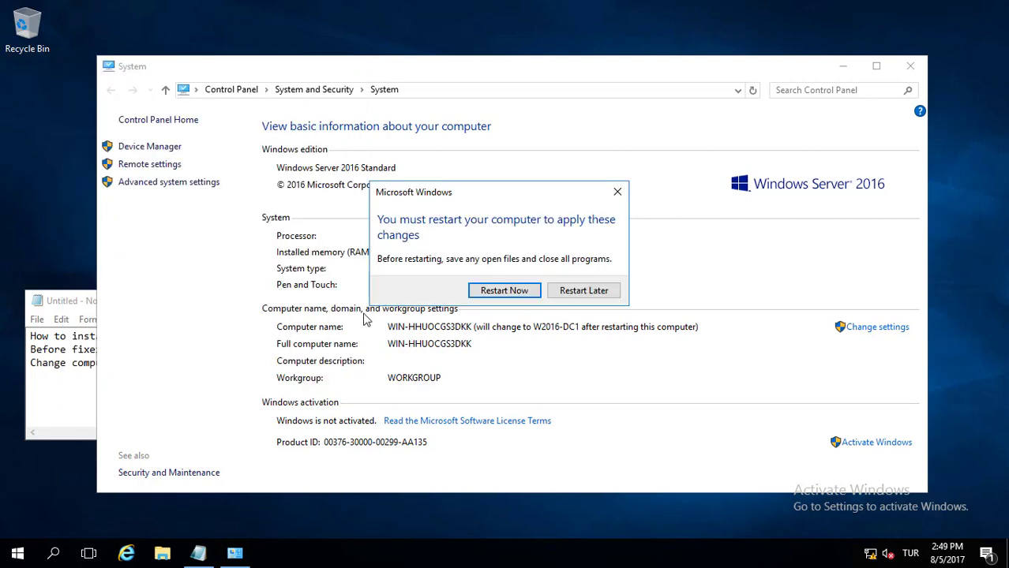
left_click(486, 291)
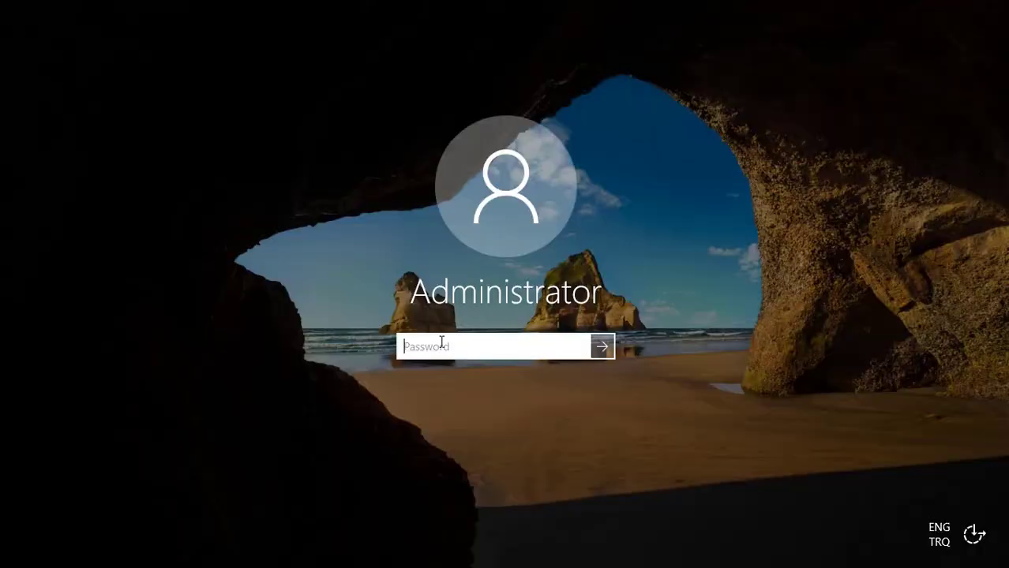
Enter the Administrator account password at the lock screen to log back on
type("•")
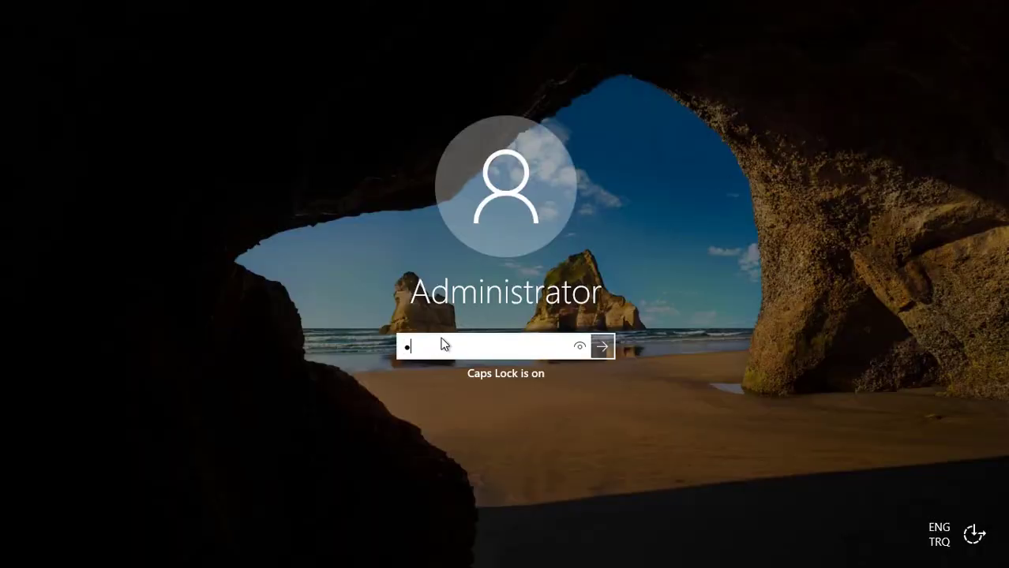
key("Caps_Lock")
type("•••••••")
key("Return")
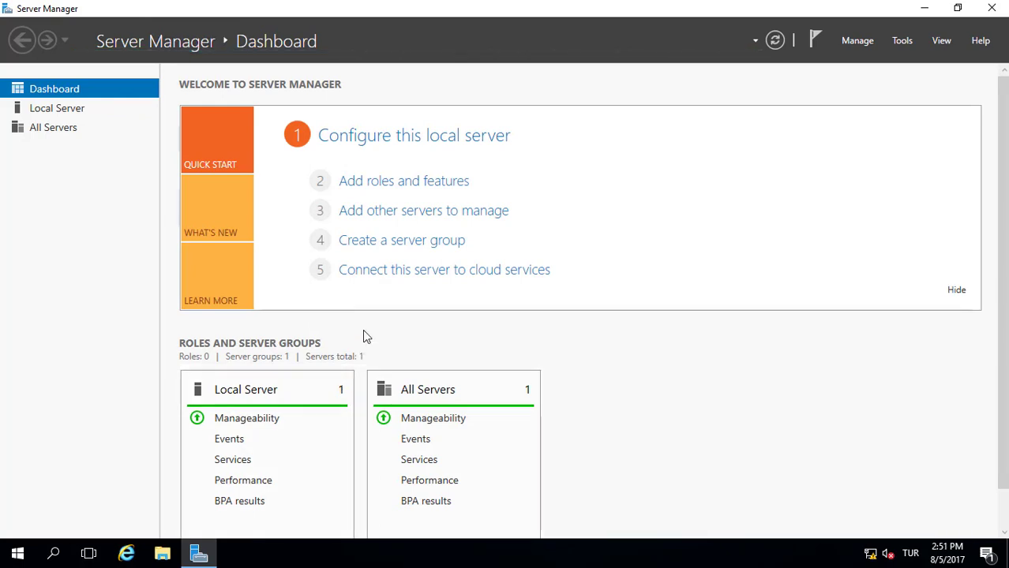
Dismiss the inventory-collection message and launch the Add Roles and Features Wizard
left_click(407, 183)
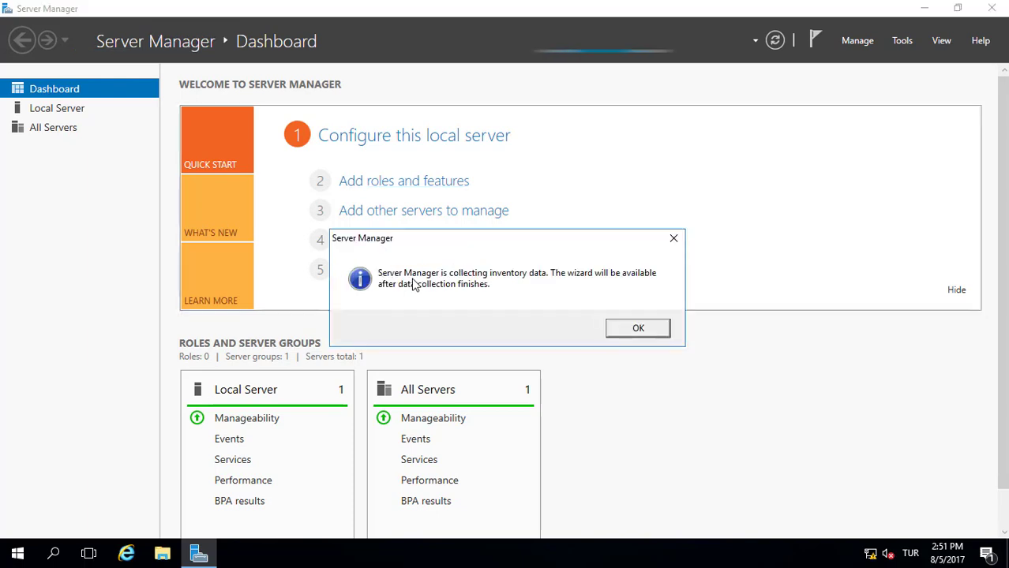
left_click(637, 328)
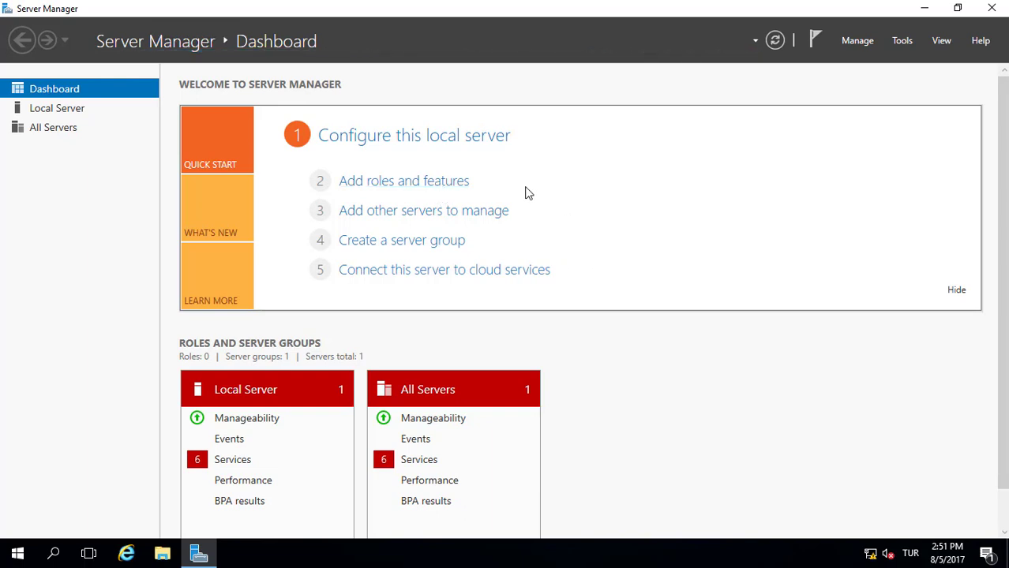
left_click(410, 182)
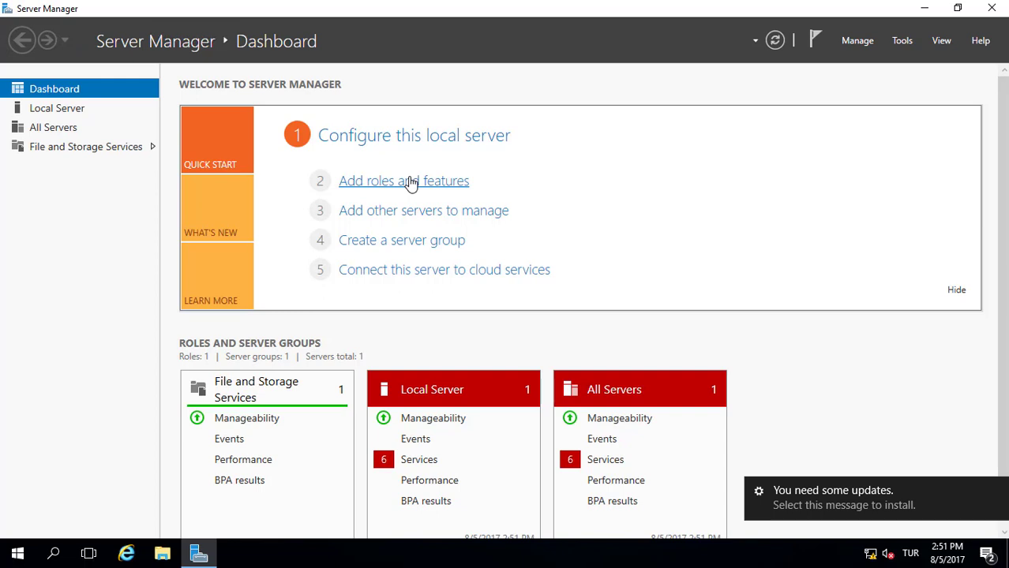
left_click(410, 181)
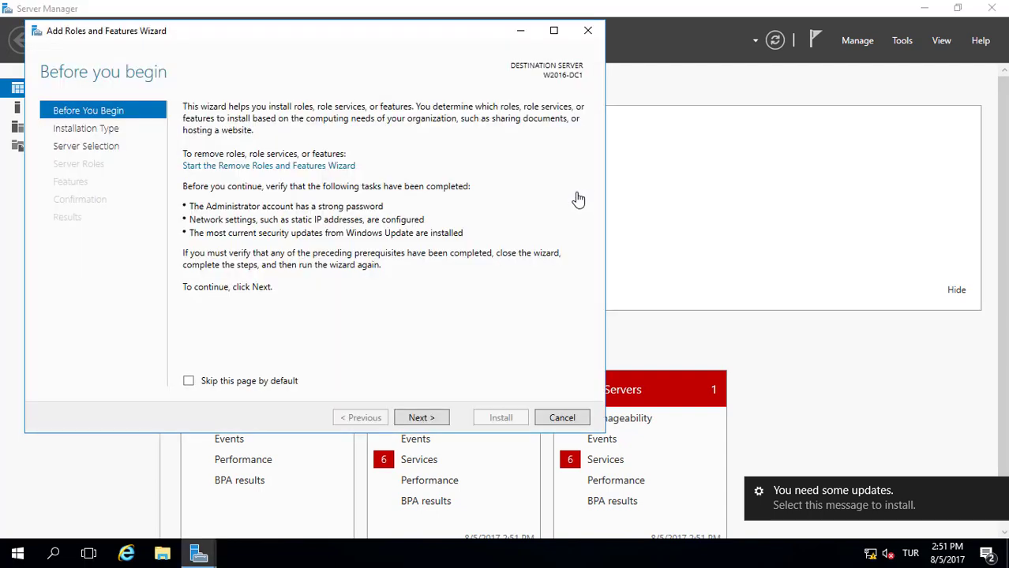
Select the Active Directory Domain Services role with its management features for W2016-DC1
left_click(423, 427)
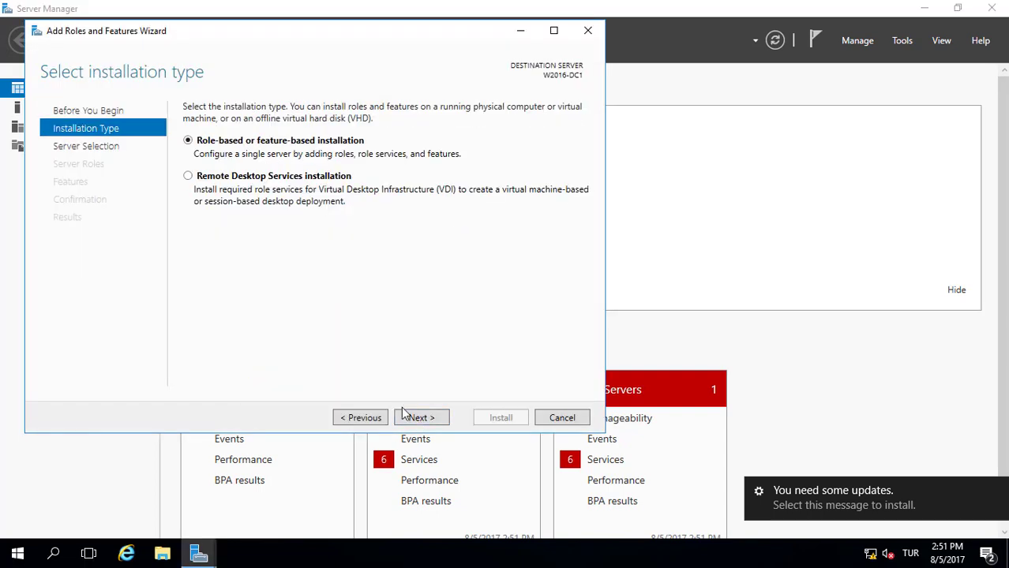
left_click(409, 419)
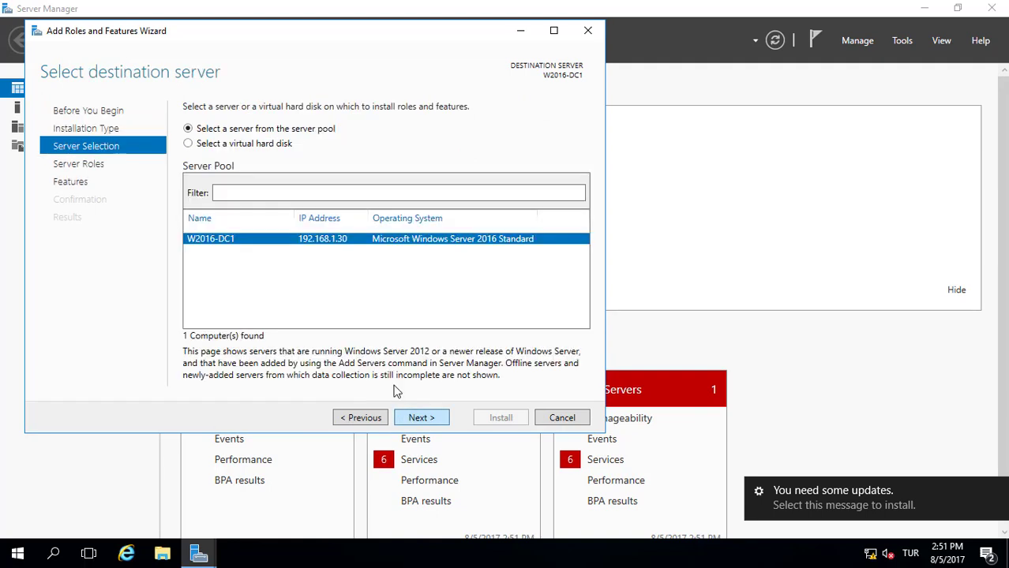
left_click(427, 421)
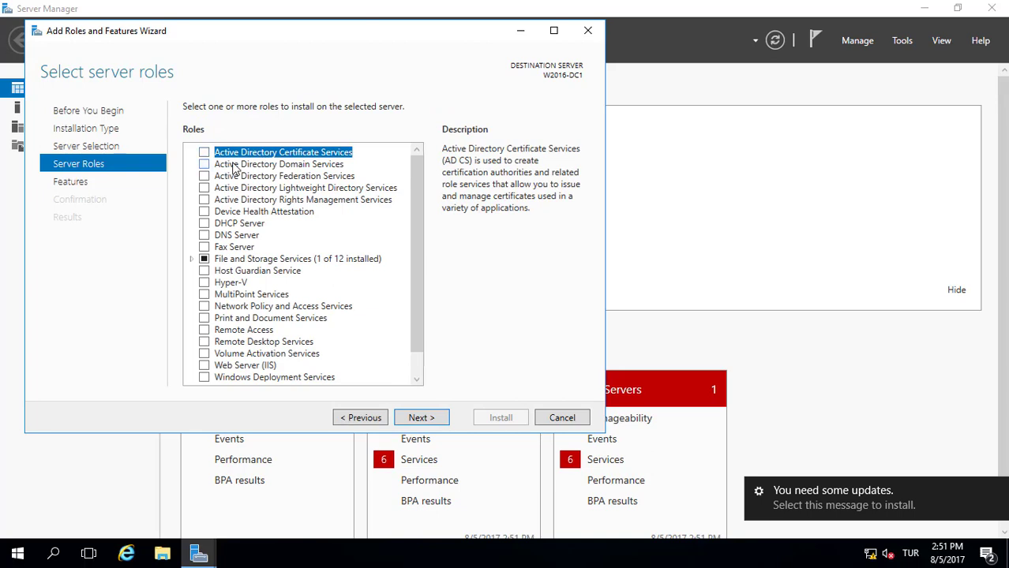
left_click(204, 164)
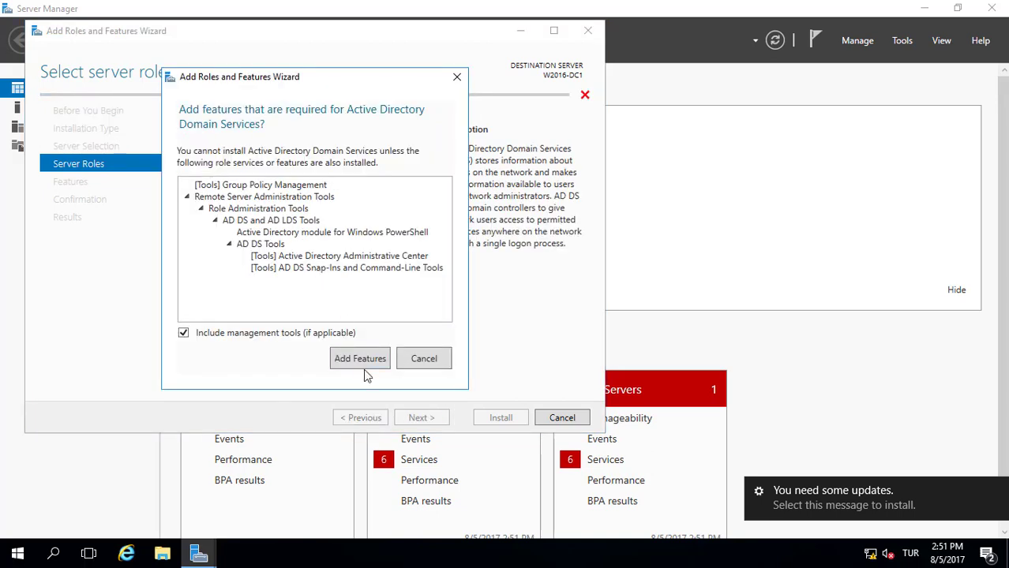
left_click(363, 364)
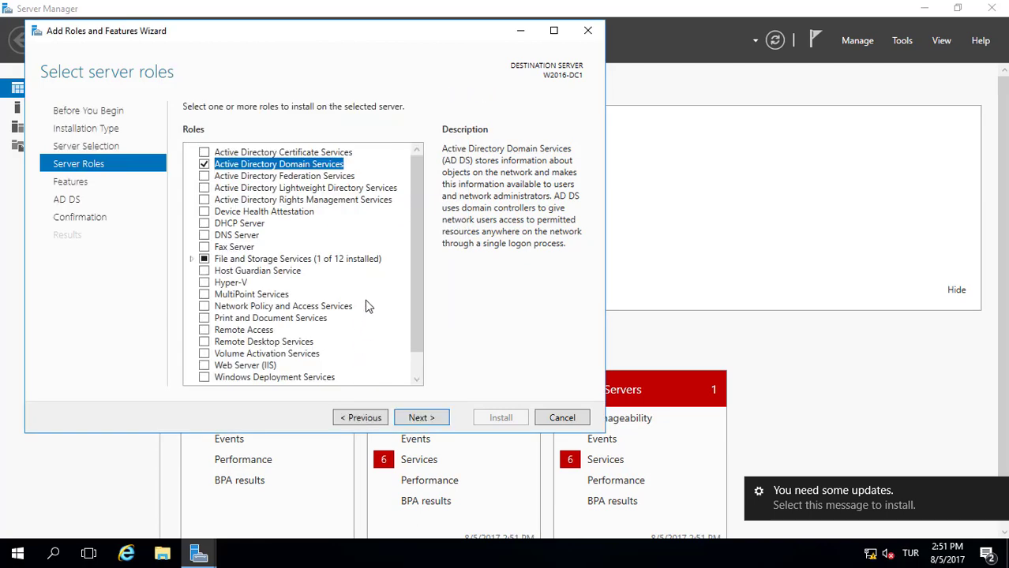
Allow automatic restarts, install the AD DS role, and close the finished wizard
left_click(423, 419)
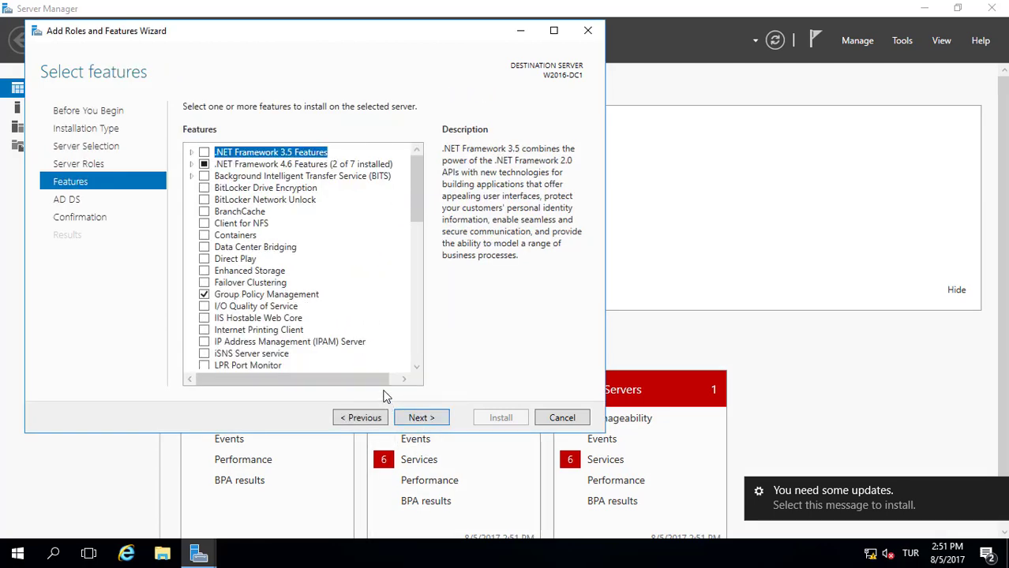
left_click(425, 425)
left_click(429, 424)
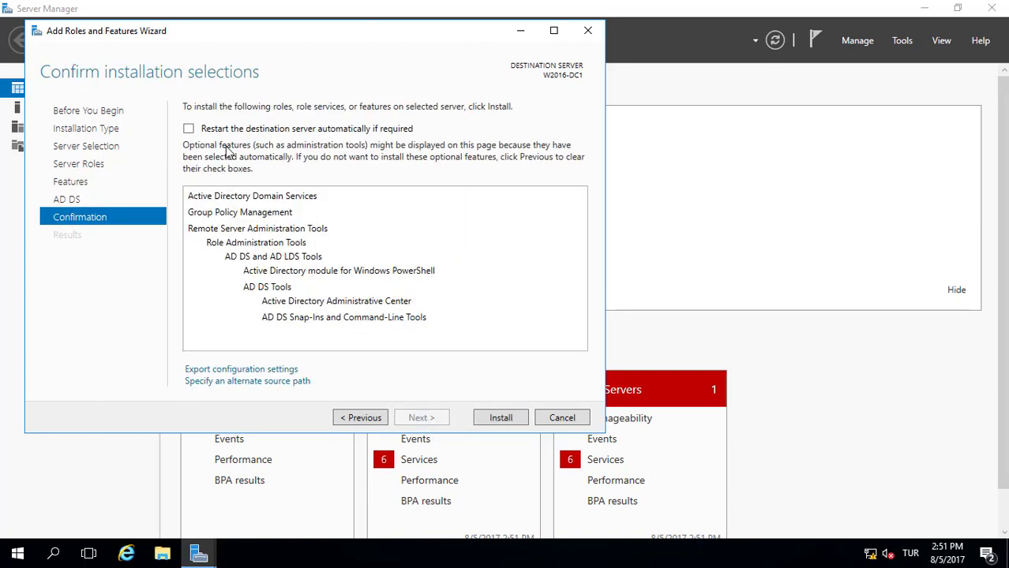
left_click(189, 131)
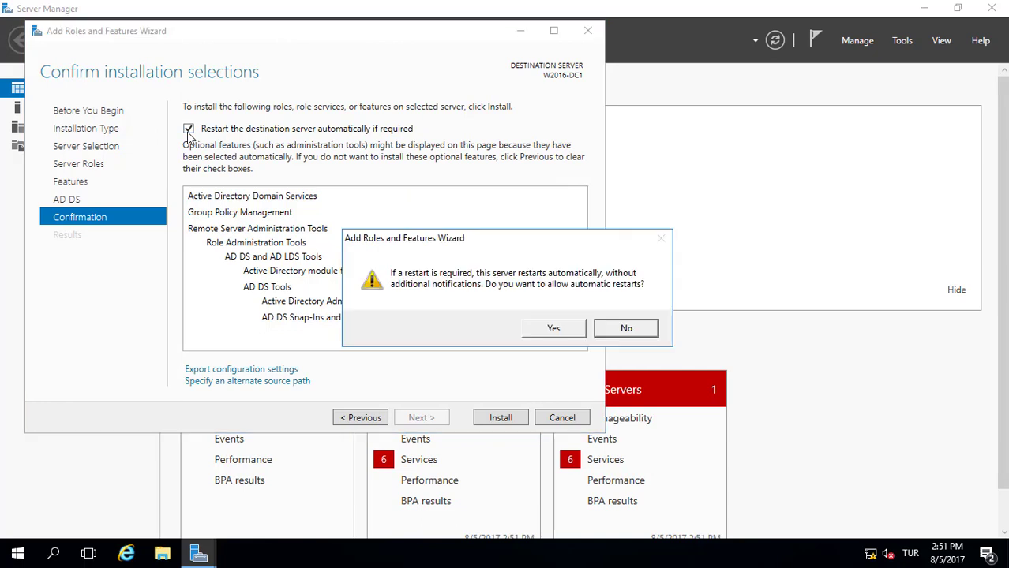
left_click(540, 331)
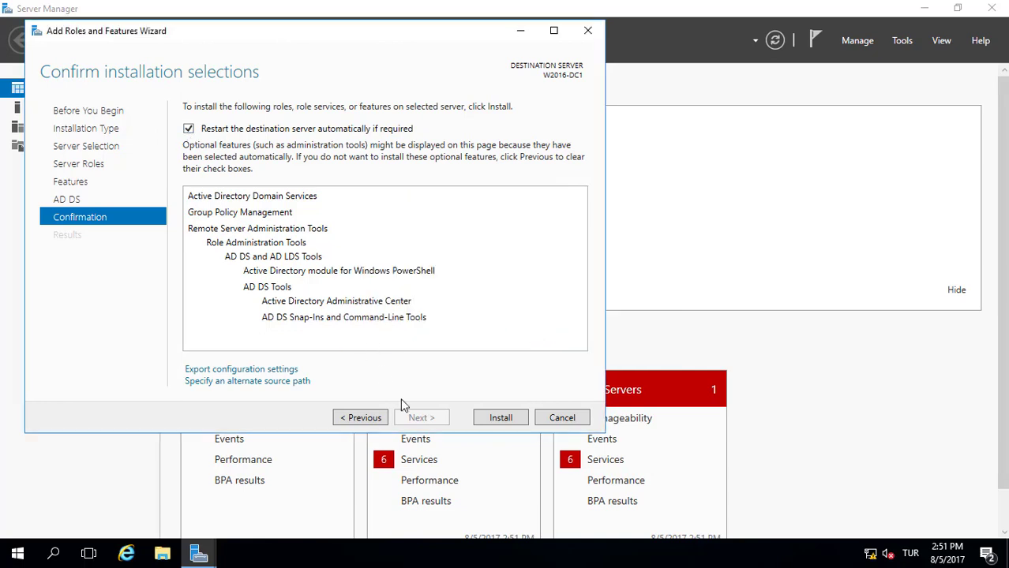
left_click(499, 419)
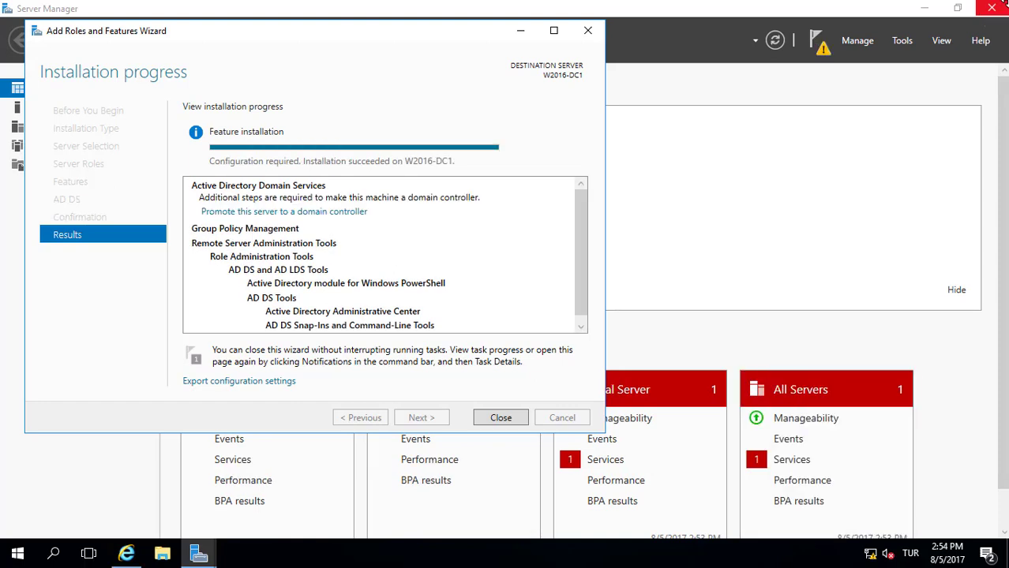
left_click(497, 418)
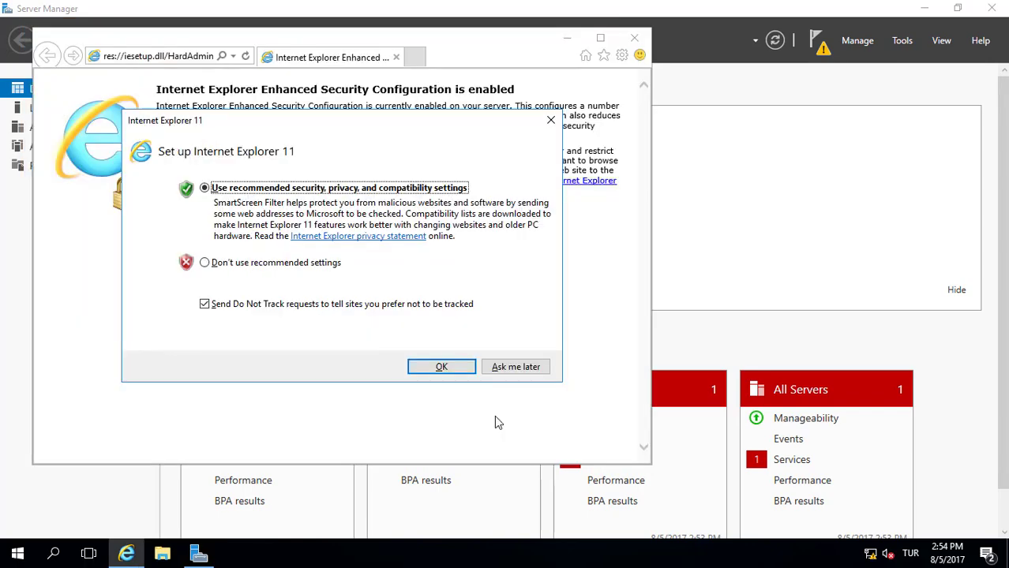
Accept Internet Explorer's recommended settings, close it, and choose 'Promote this server to a domain controller'
left_click(428, 369)
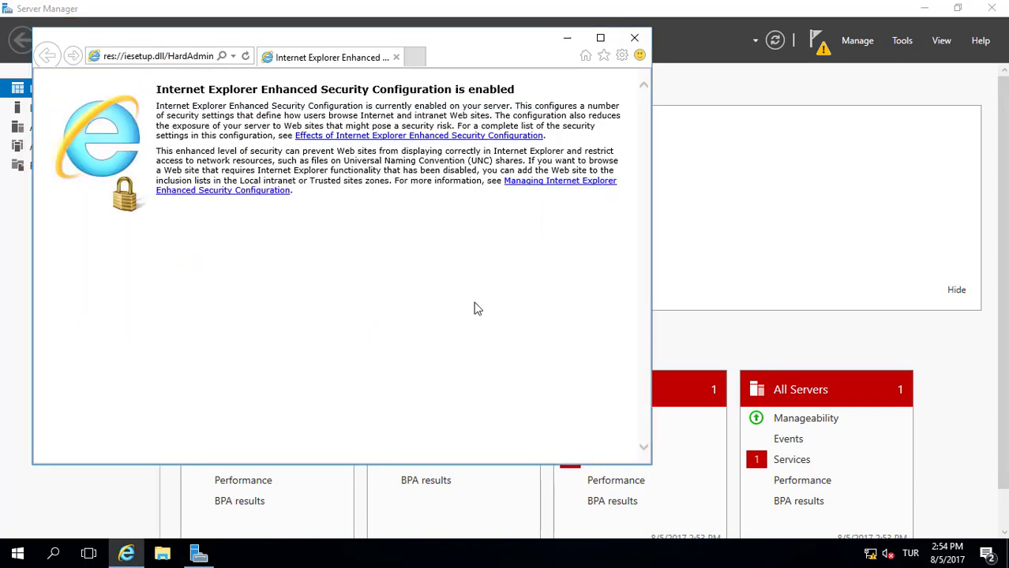
left_click(635, 37)
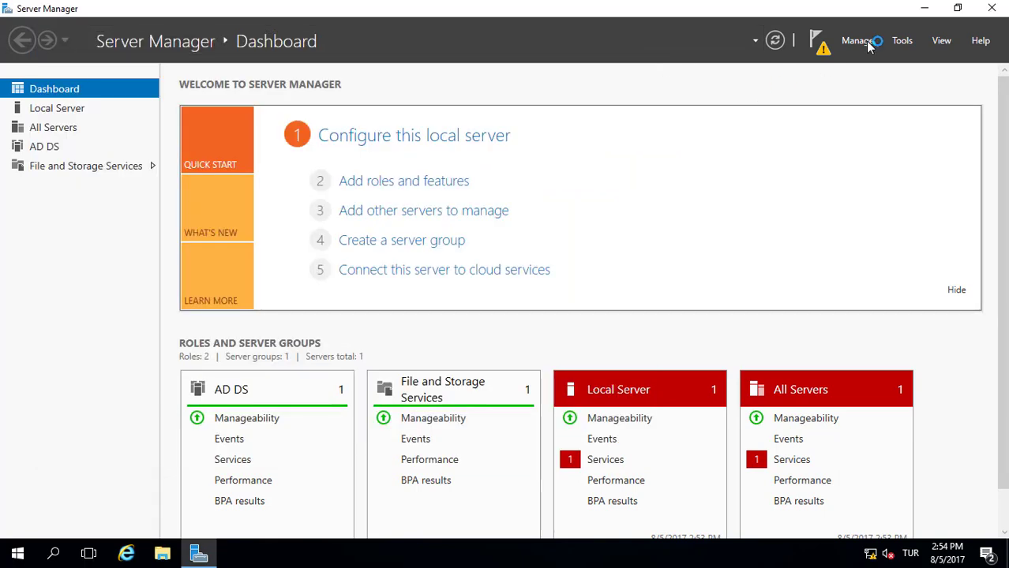
left_click(821, 46)
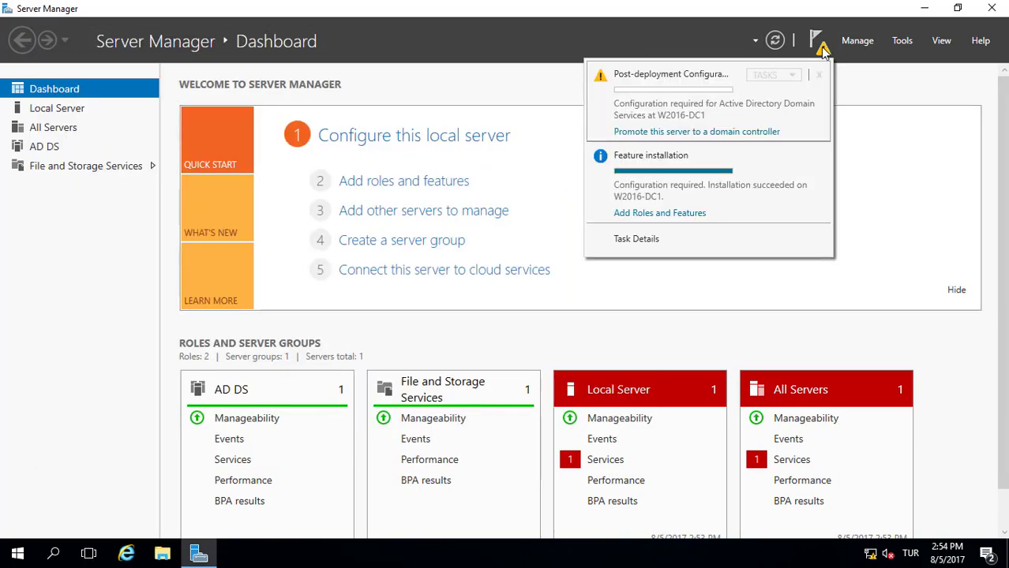
left_click(670, 132)
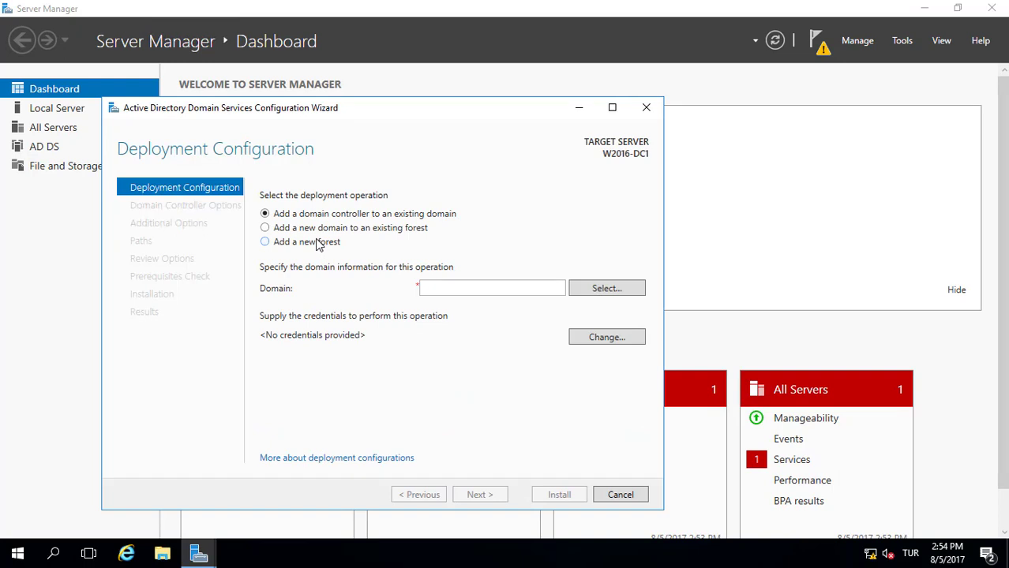
Choose 'Add a new forest' with root domain name company.local and proceed
left_click(318, 245)
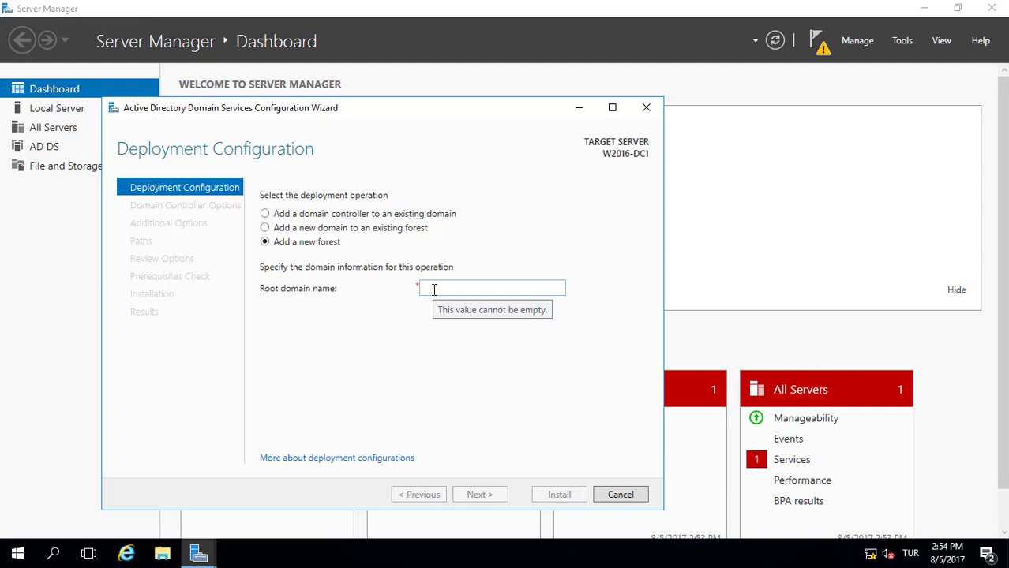
left_click(433, 289)
type("c")
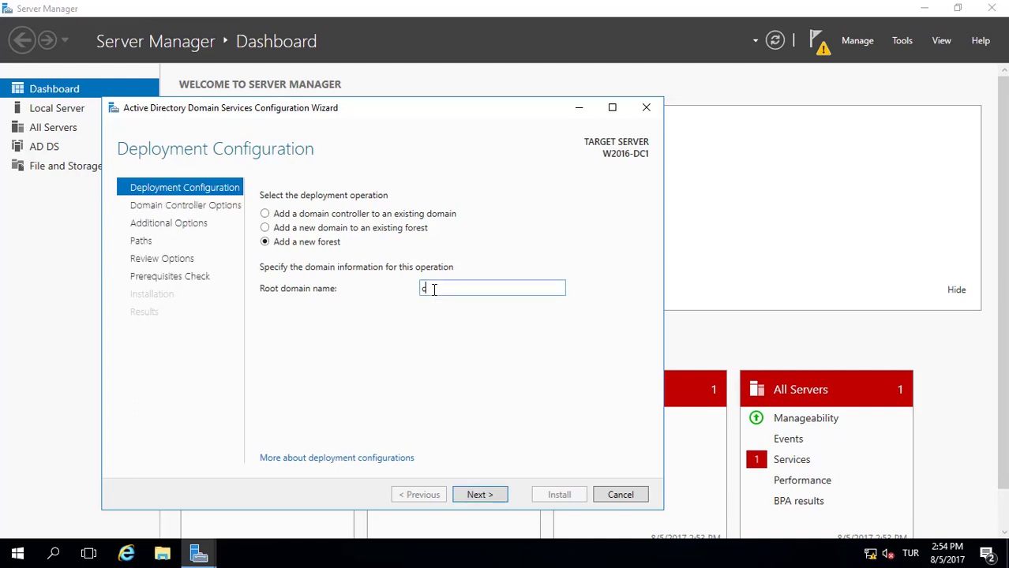
type("ompany.local")
left_click(493, 498)
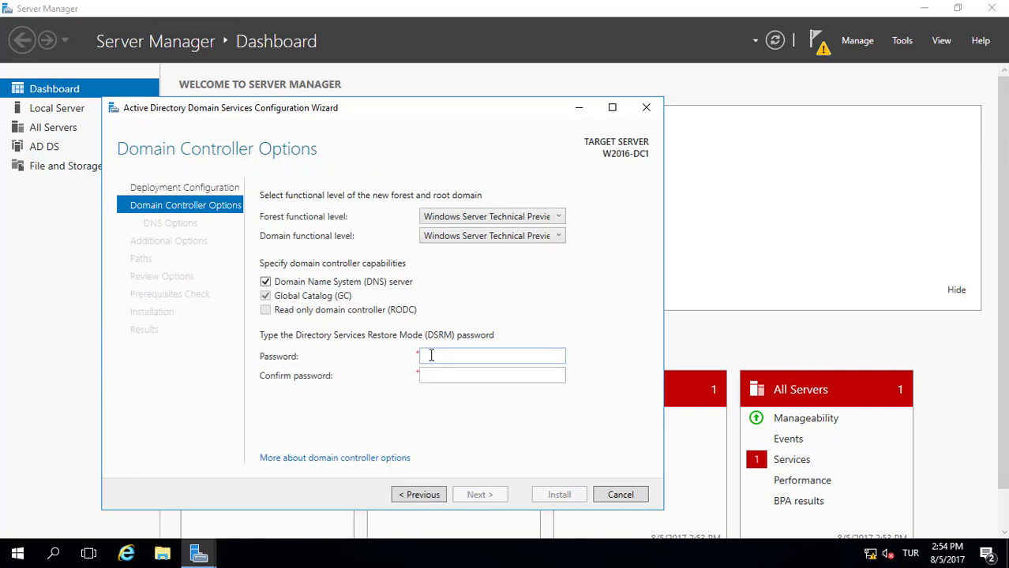
Type the DSRM password in both password fields and advance to DNS Options
left_click(431, 356)
type("********")
key("Tab")
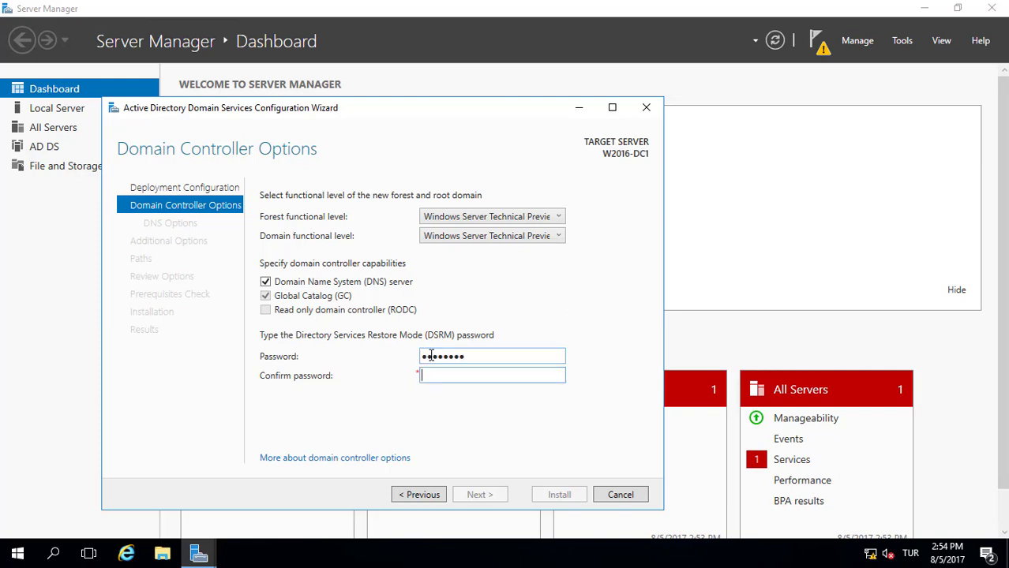
type("********")
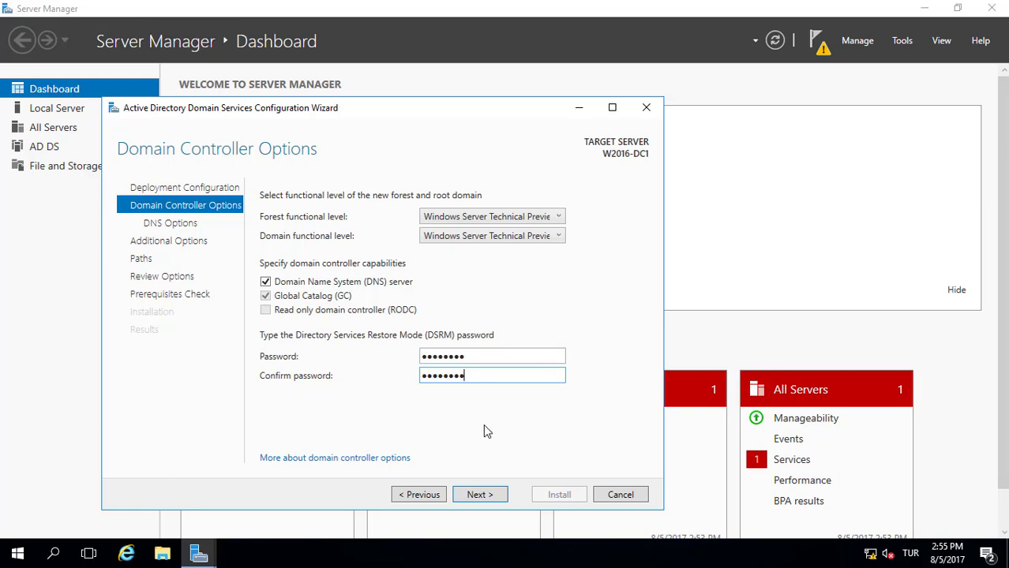
left_click(475, 496)
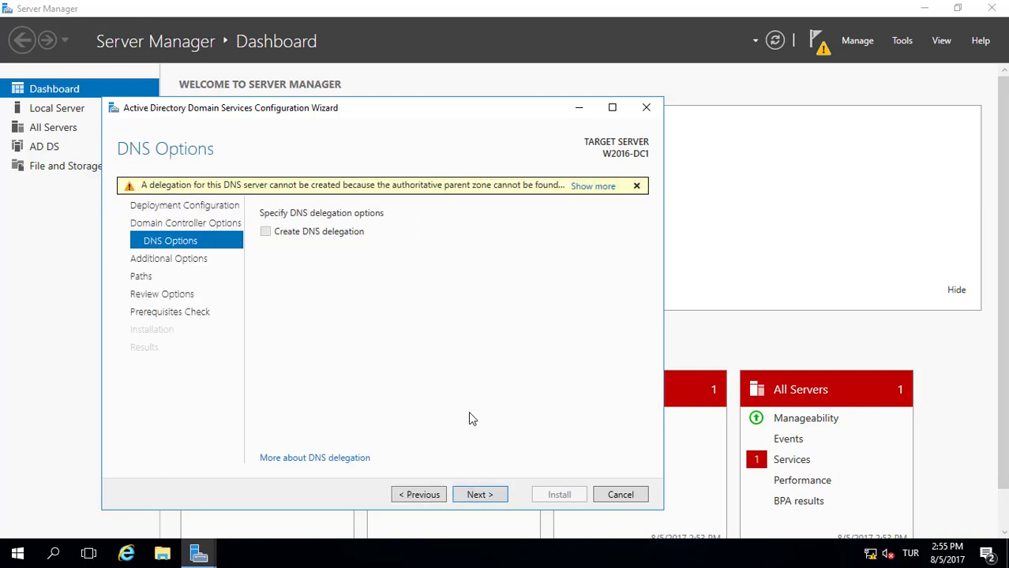
Accept the DNS options, NetBIOS name COMPANY and default database, log and SYSVOL folders
left_click(479, 496)
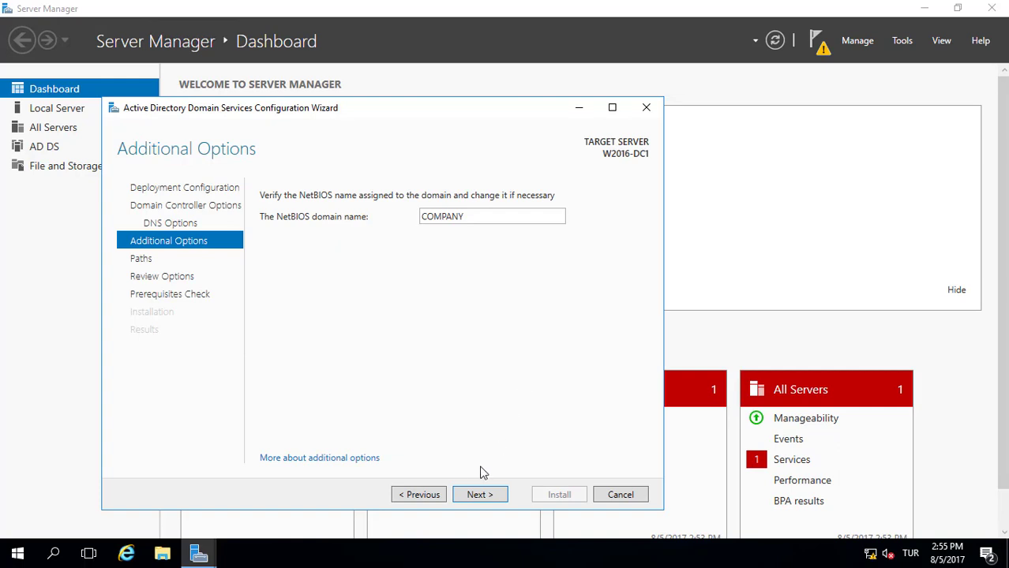
left_click(469, 498)
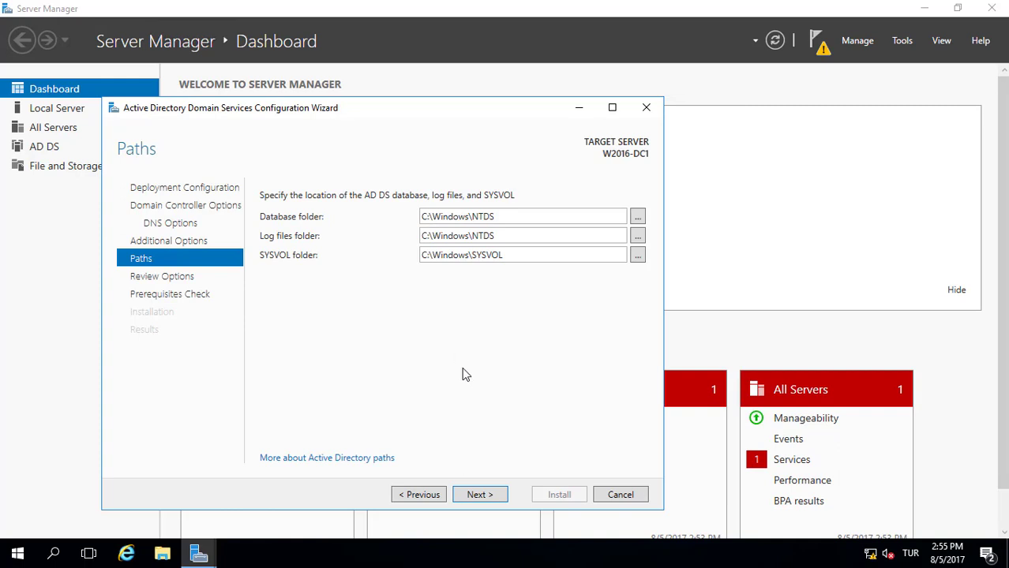
left_click(480, 496)
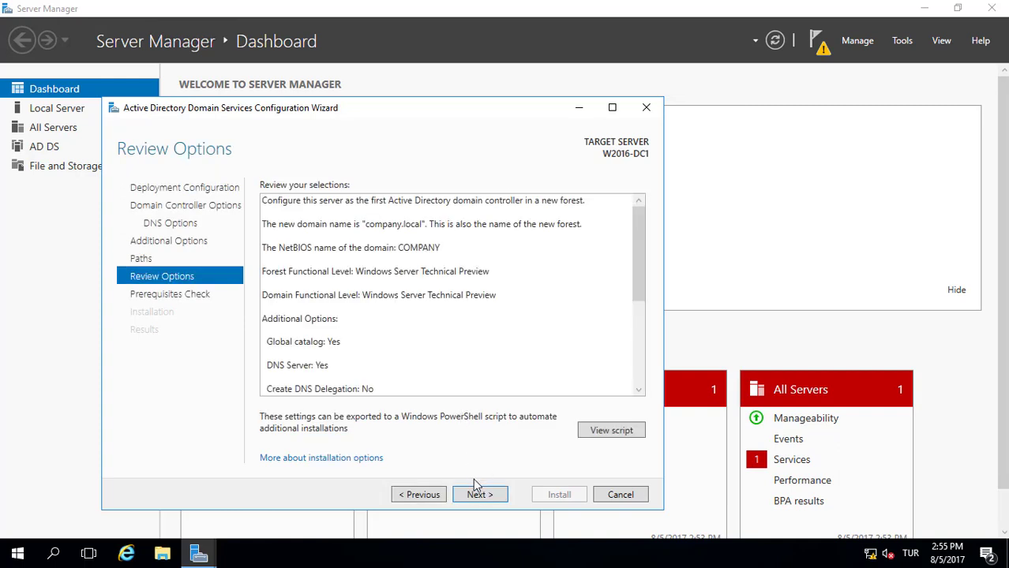
left_click(477, 495)
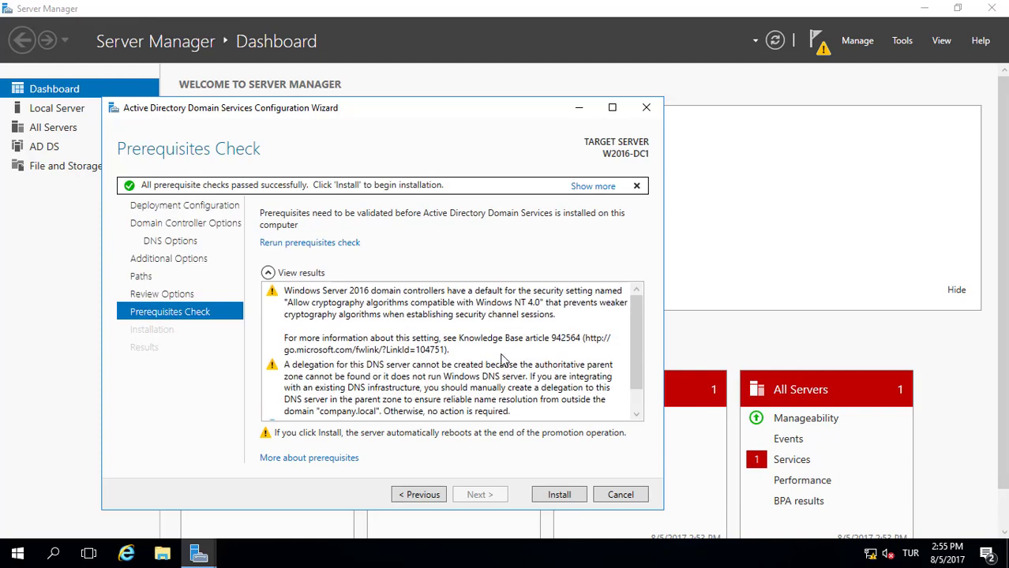
Start the domain controller installation from the passed Prerequisites Check page
left_click(560, 494)
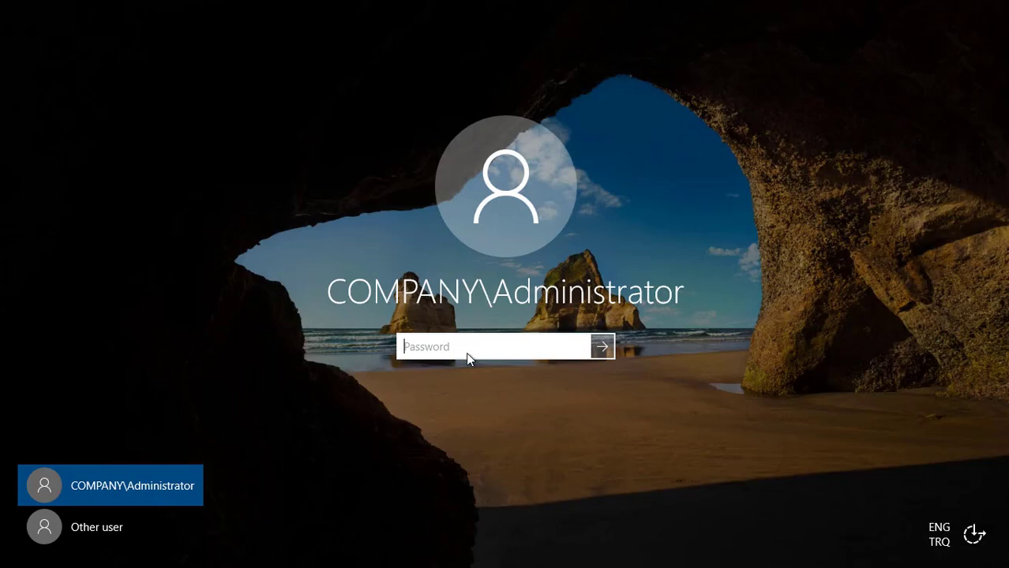
Sign in to the domain Administrator account with its password
key("Caps_Lock")
type("Pa$$w0r")
key("Return")
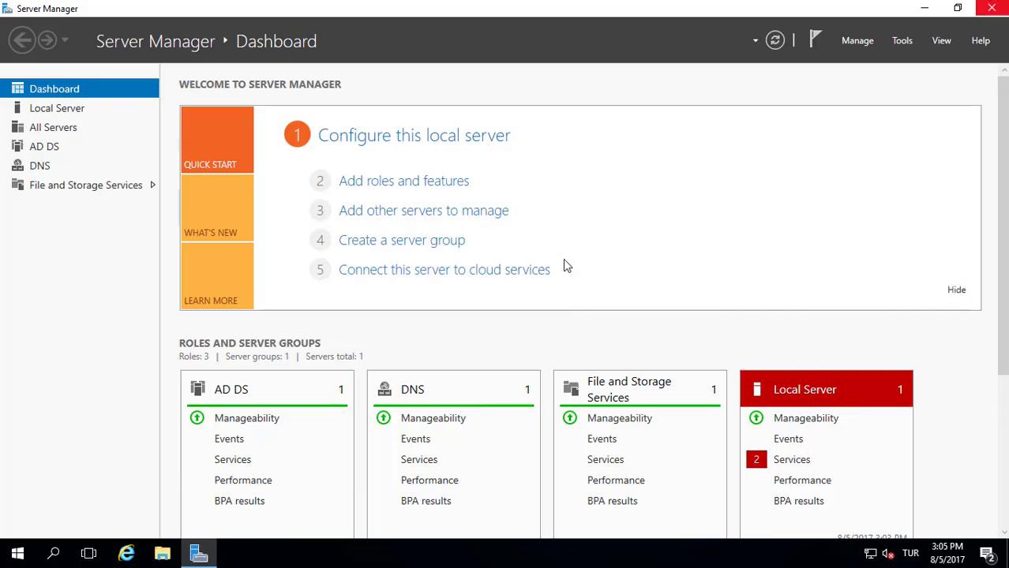
Launch DNS Manager for the W2016-DC1 server from Server Manager's DNS page
left_click(47, 167)
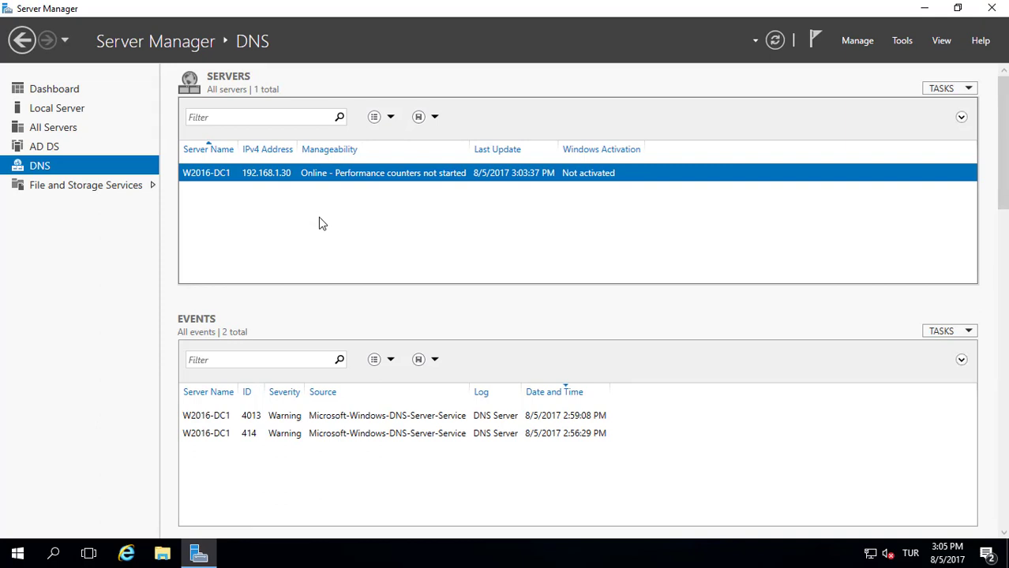
right_click(311, 176)
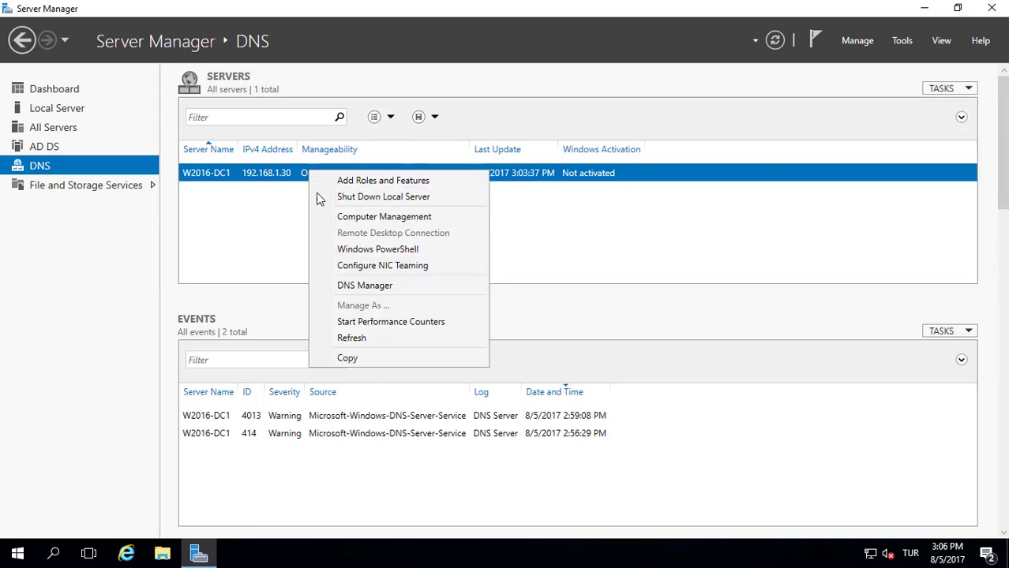
left_click(340, 286)
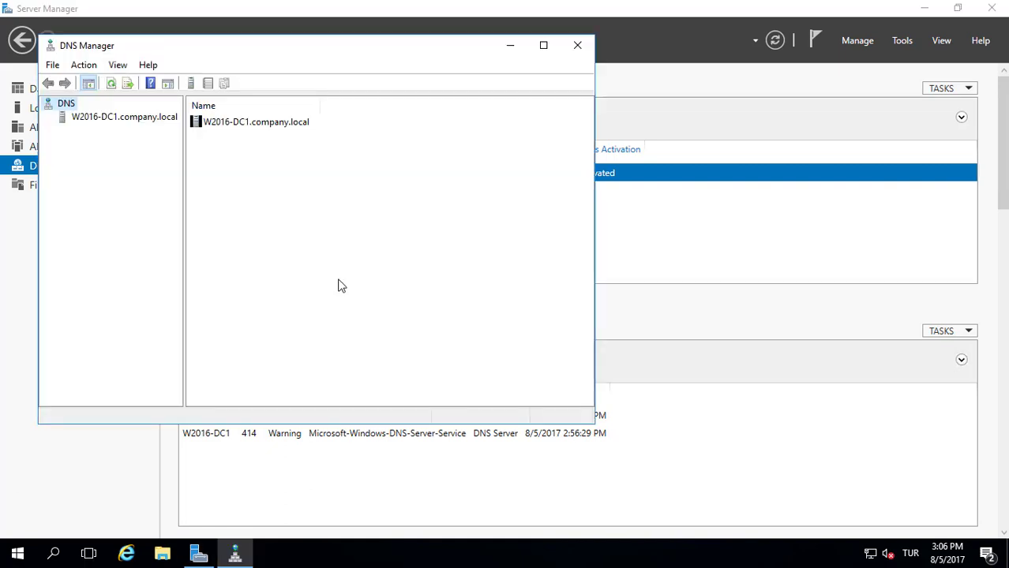
View the company.local forward lookup zone records, then close DNS Manager and return to Dashboard
left_click(134, 118)
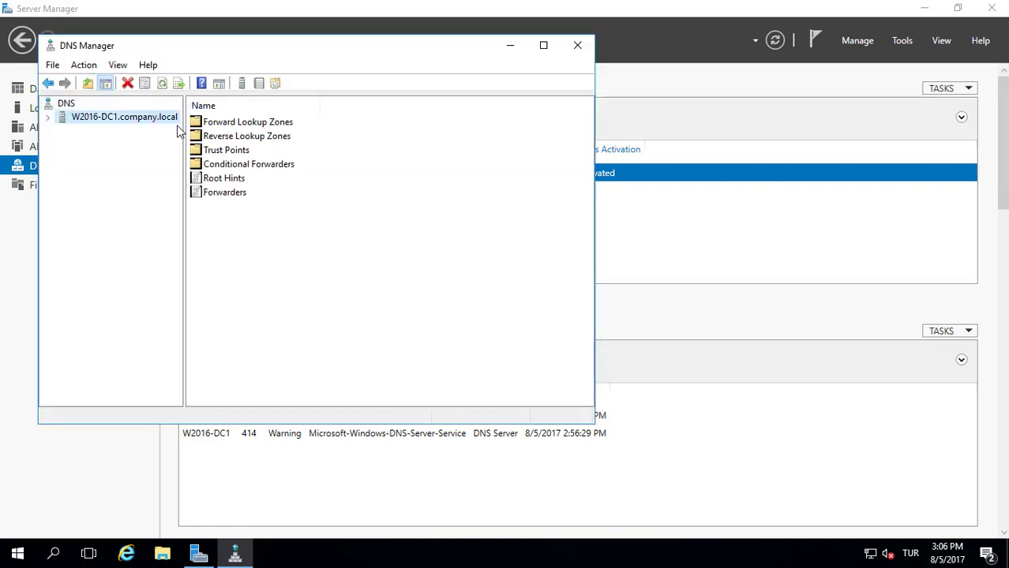
left_click(48, 119)
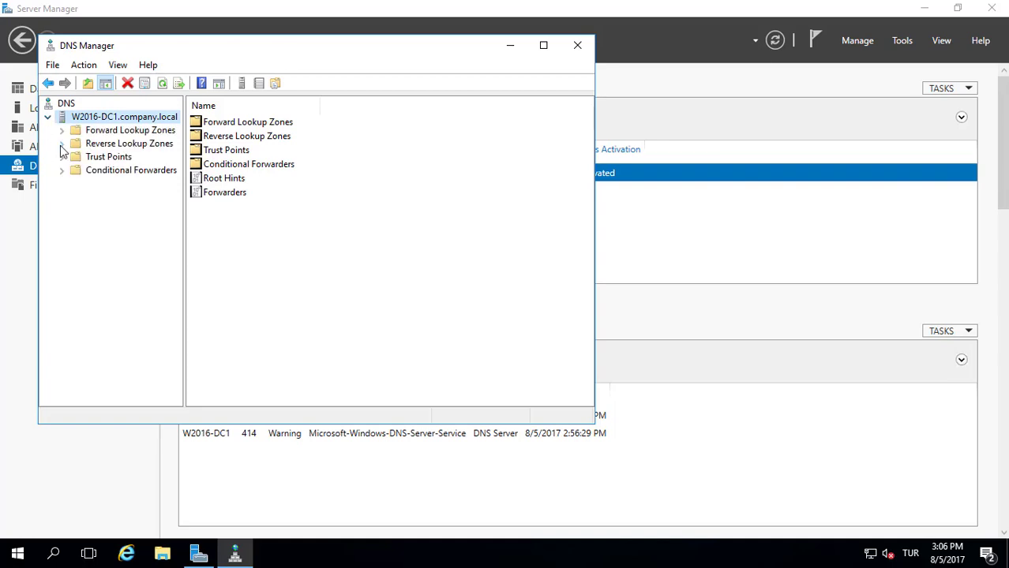
left_click(63, 131)
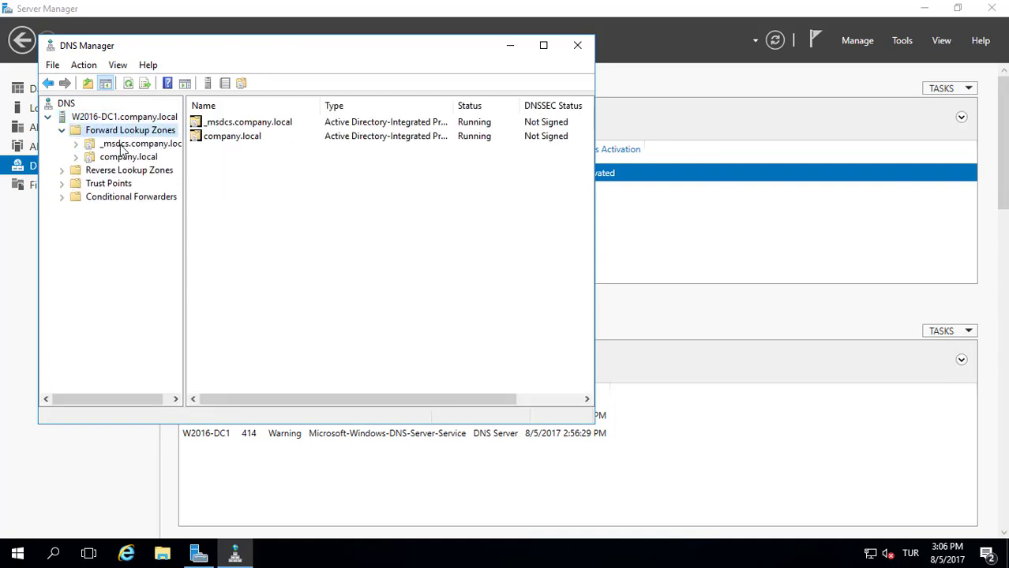
left_click(129, 157)
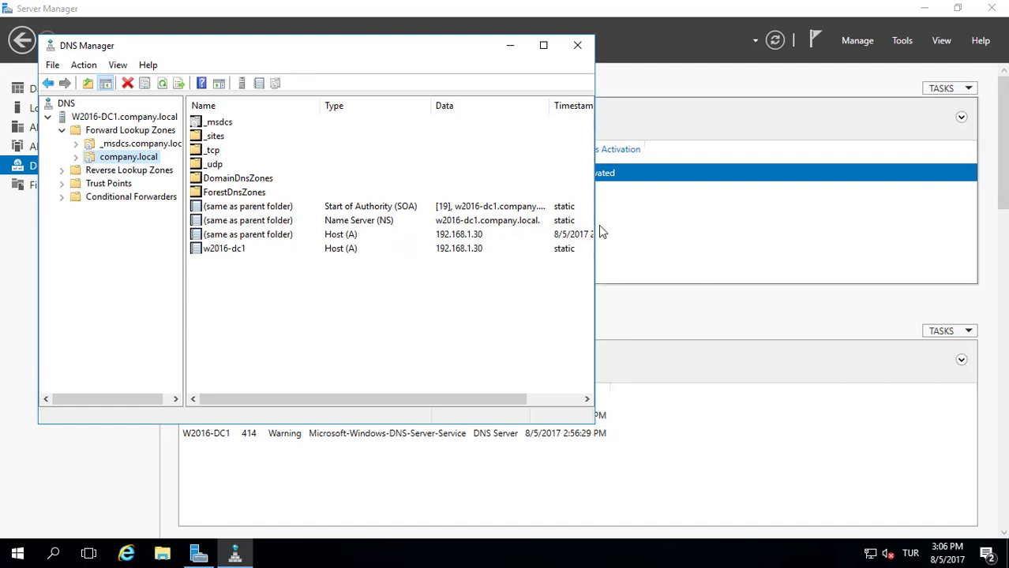
left_click_drag(595, 224, 679, 223)
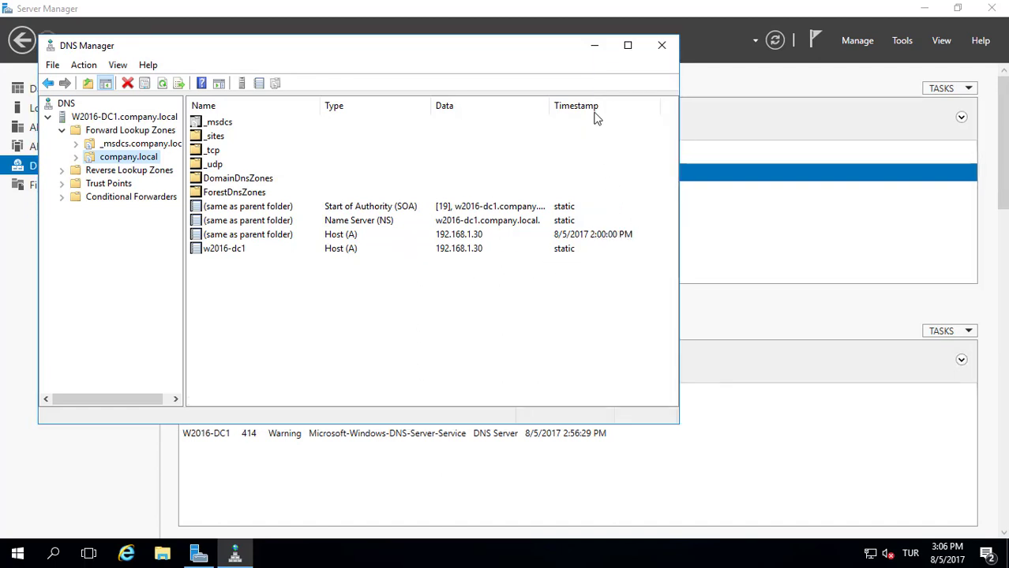
left_click(665, 45)
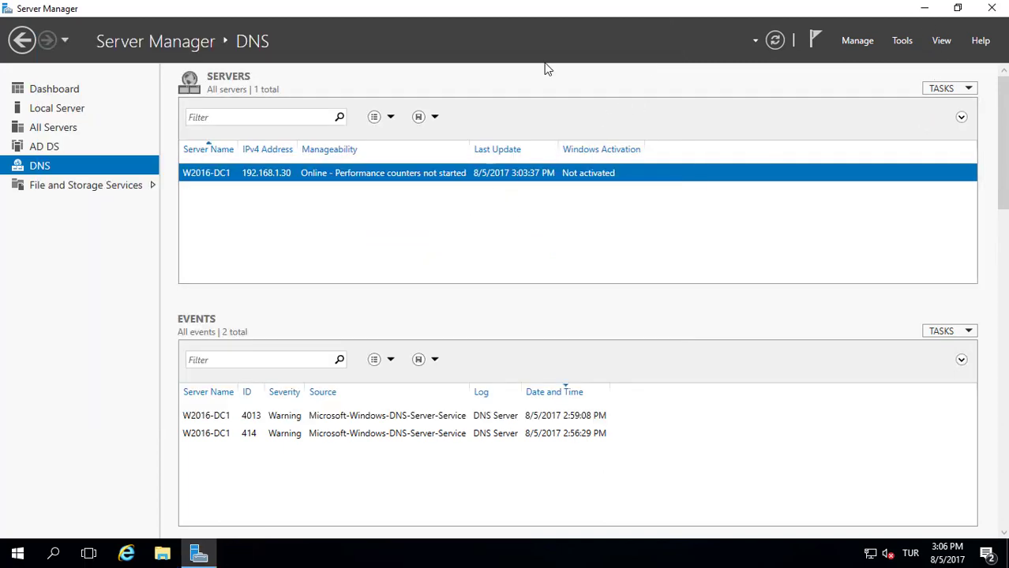
left_click(45, 90)
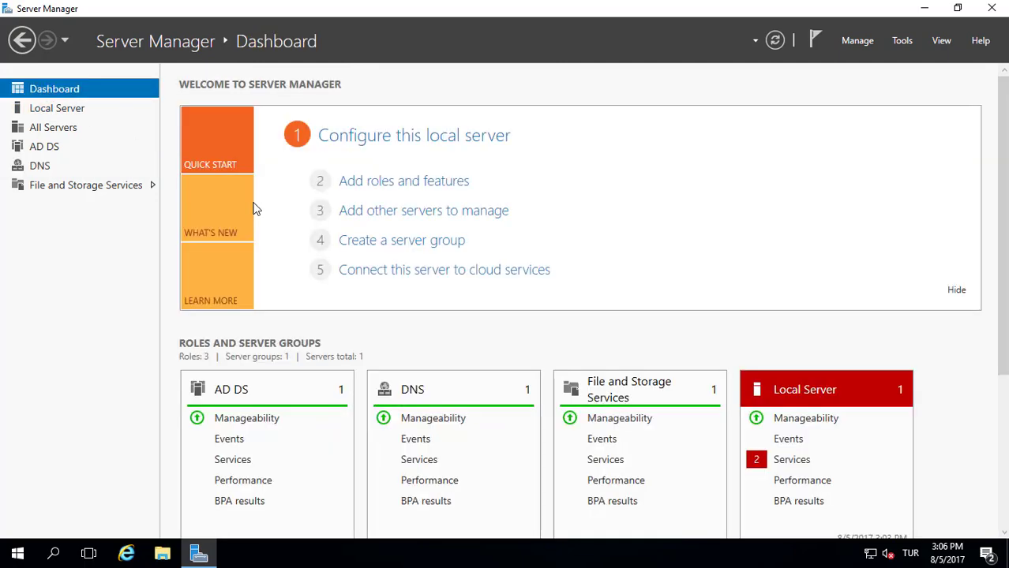
Start the Add Roles and Features Wizard with this server as the destination
left_click(383, 182)
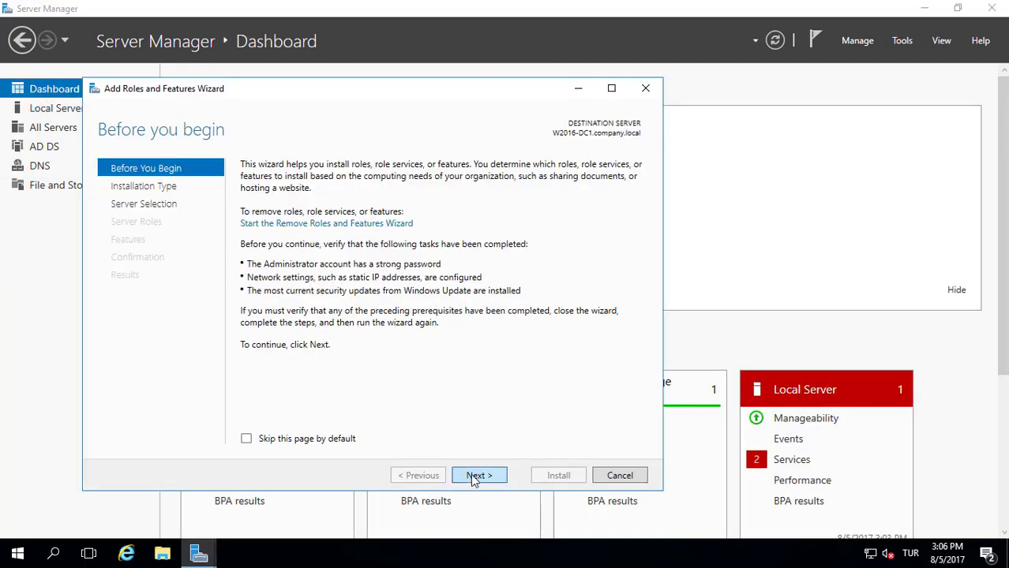
left_click(471, 474)
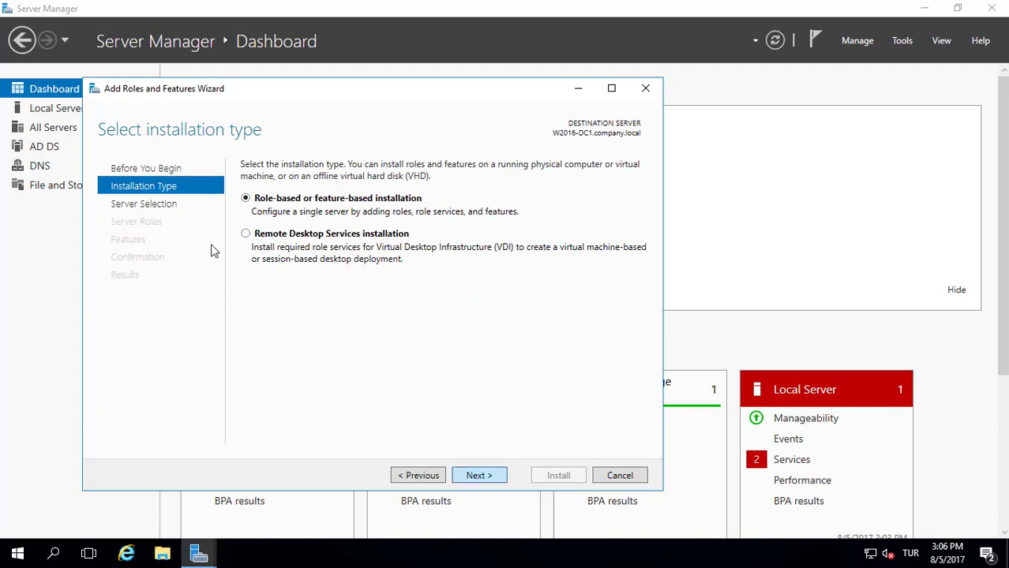
key("Return")
left_click(477, 476)
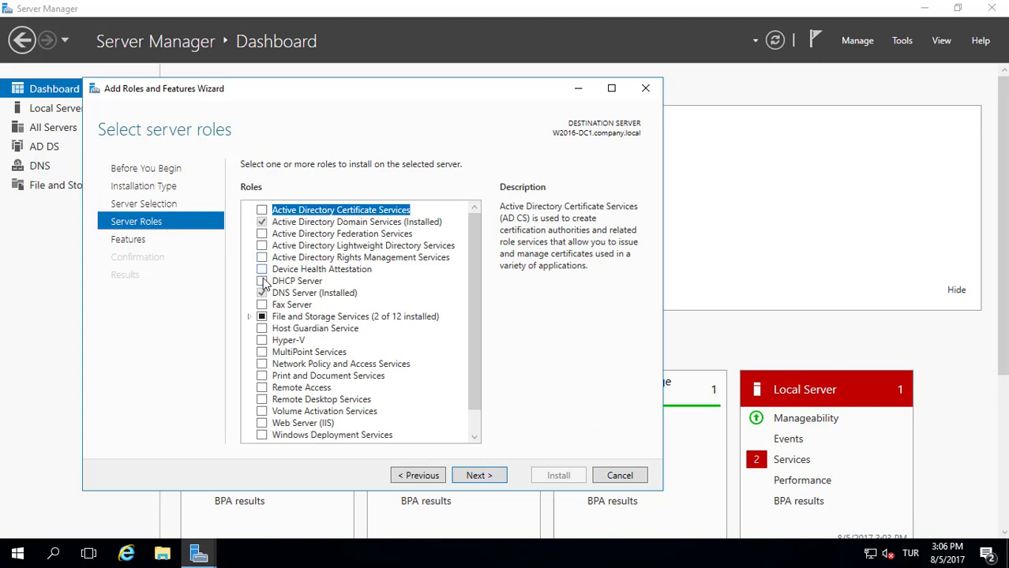
Select the DHCP Server role with its management tools and allow automatic restart
left_click(262, 281)
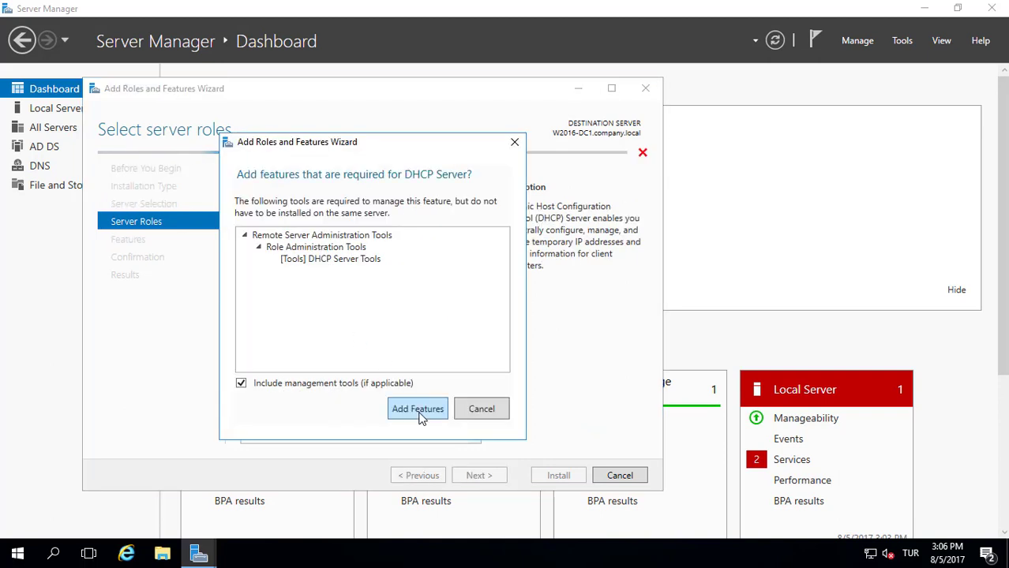
left_click(418, 412)
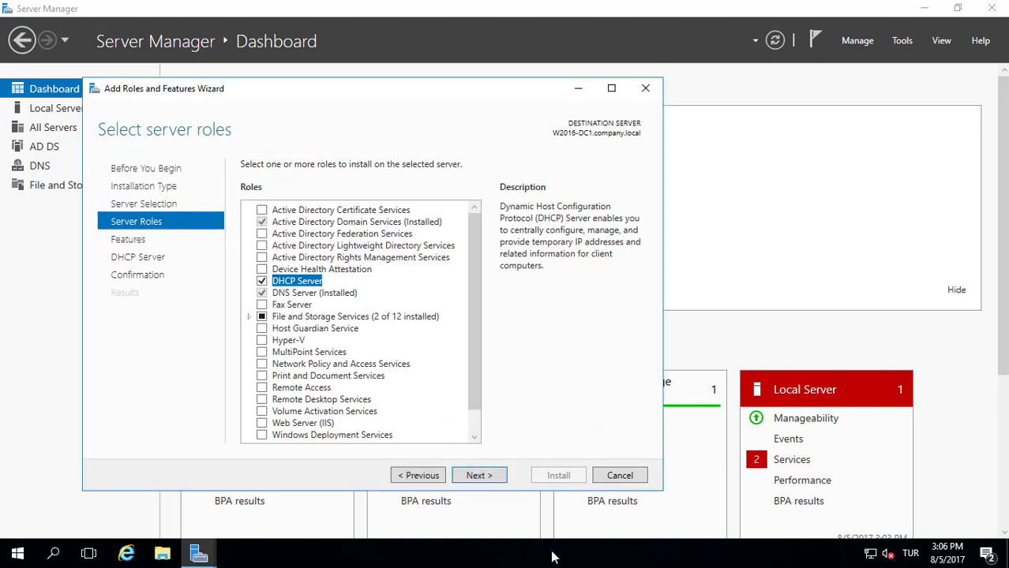
left_click(483, 477)
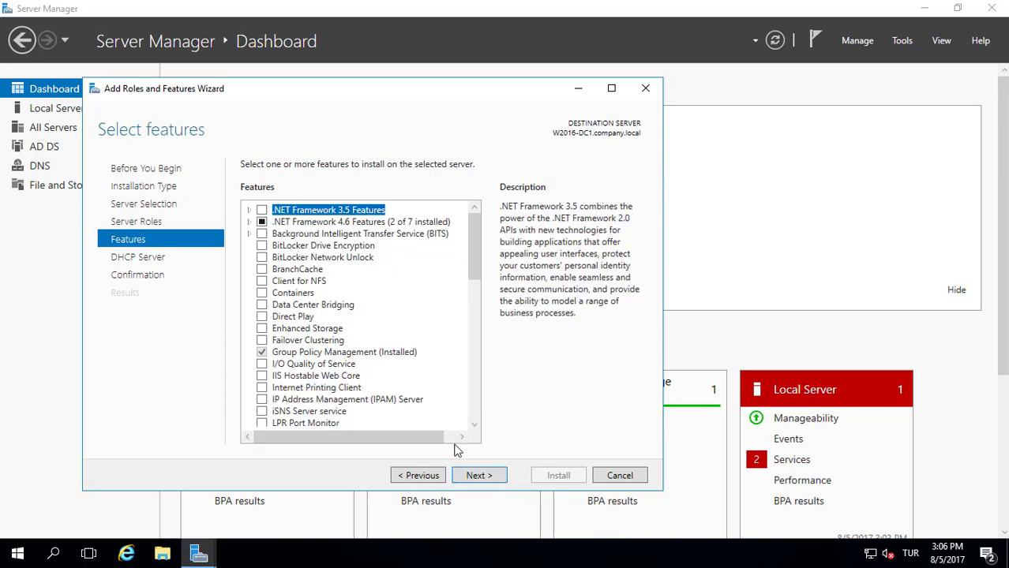
left_click(471, 479)
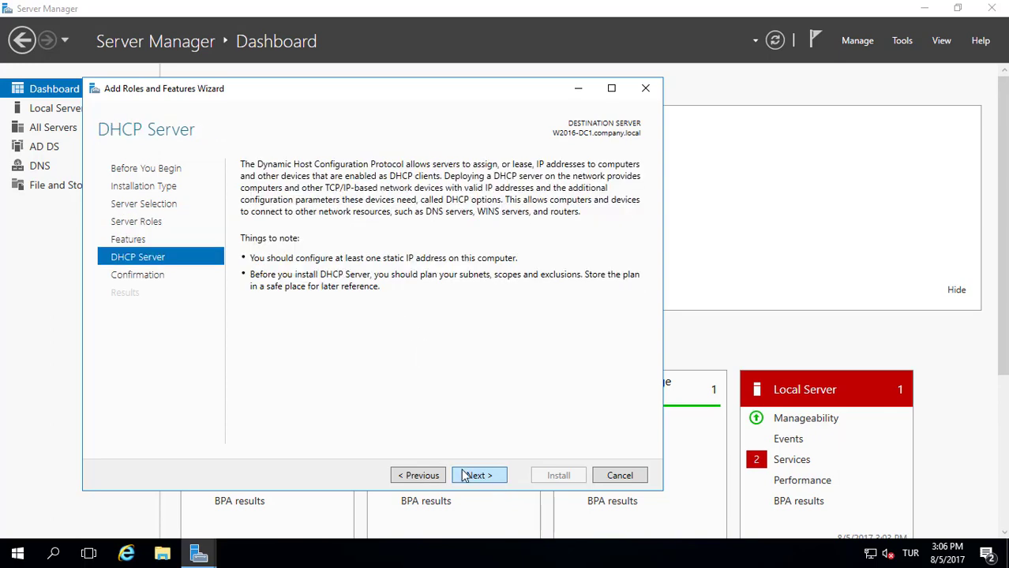
left_click(464, 476)
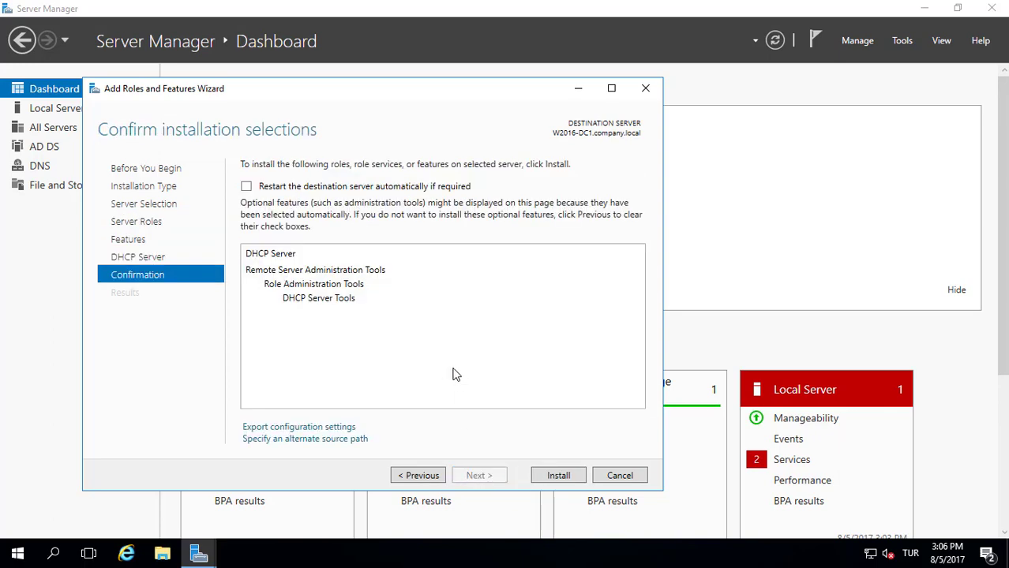
left_click(247, 187)
Install the DHCP Server role, then launch its post-install configuration
left_click(552, 329)
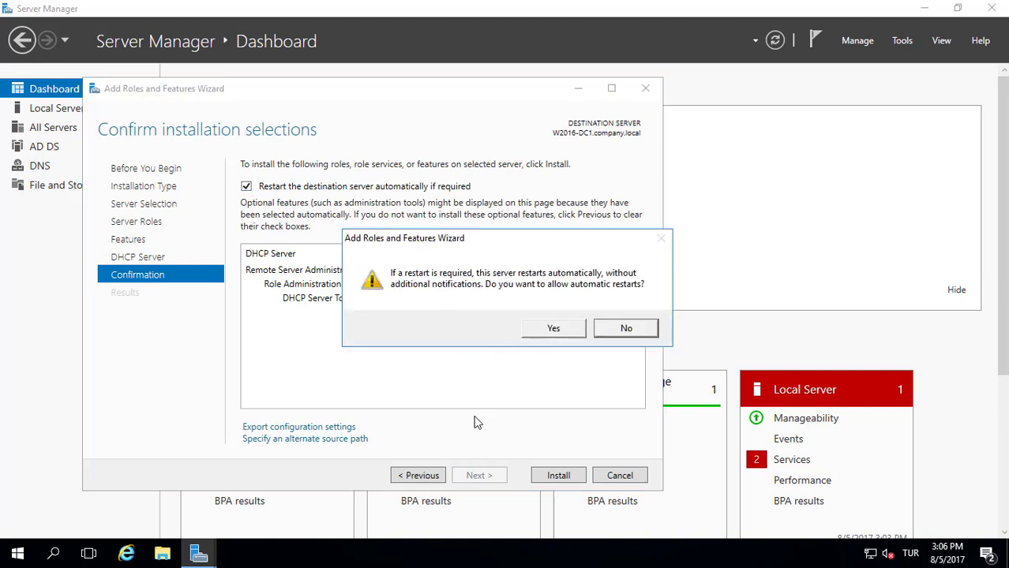
left_click(558, 475)
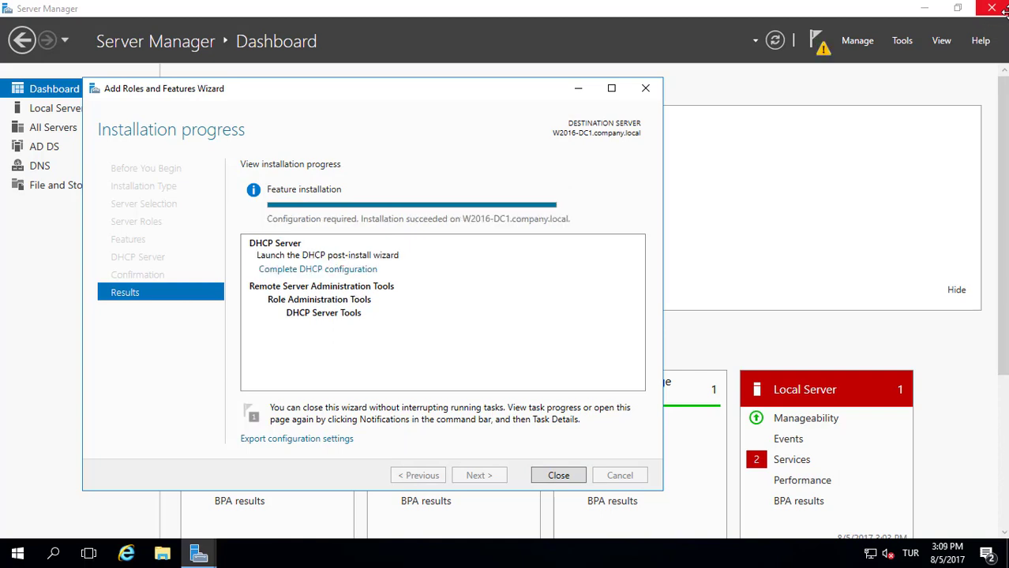
left_click(326, 270)
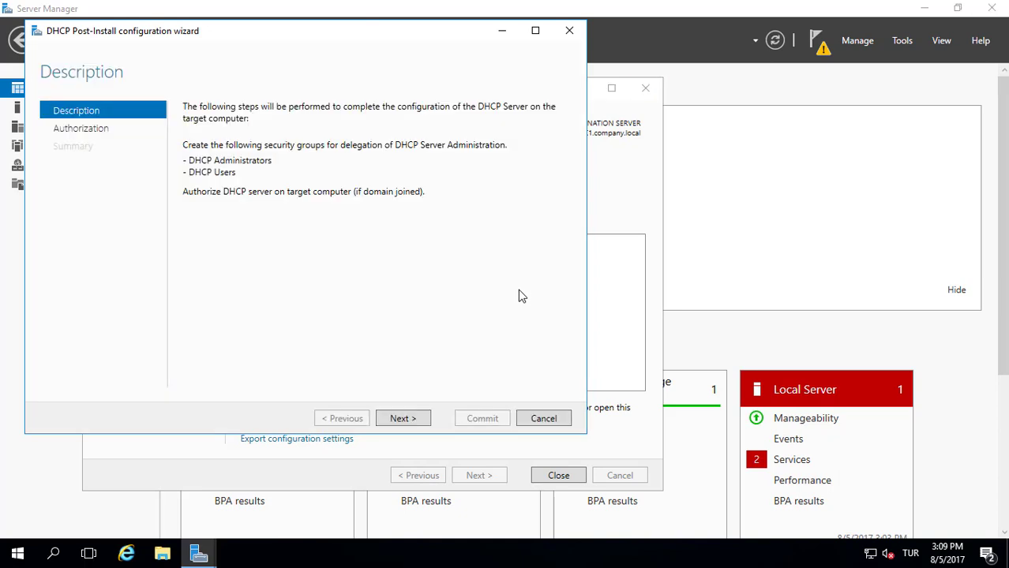
Commit the DHCP security groups and server authorization, then close both wizards
left_click(399, 419)
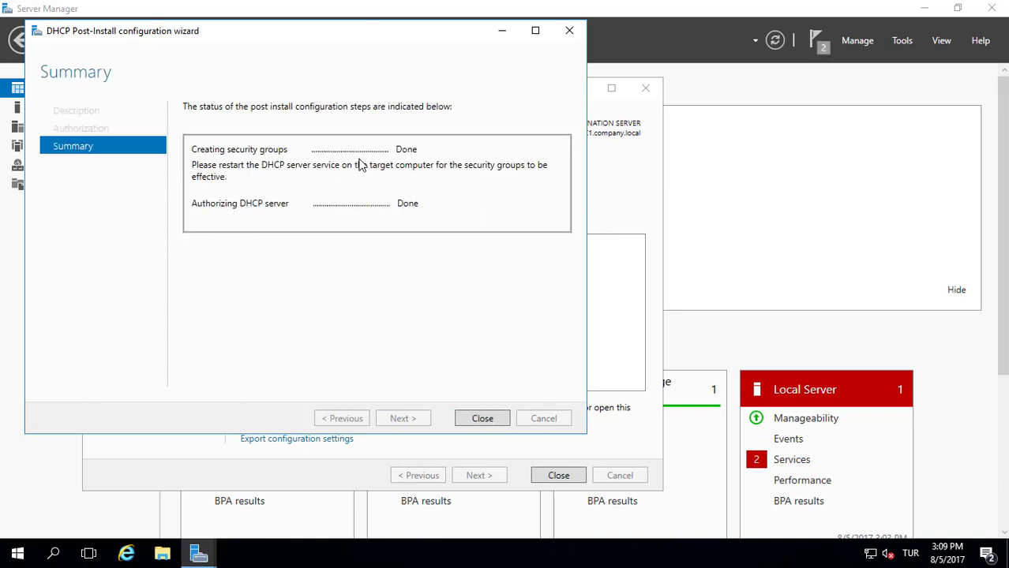
left_click(480, 419)
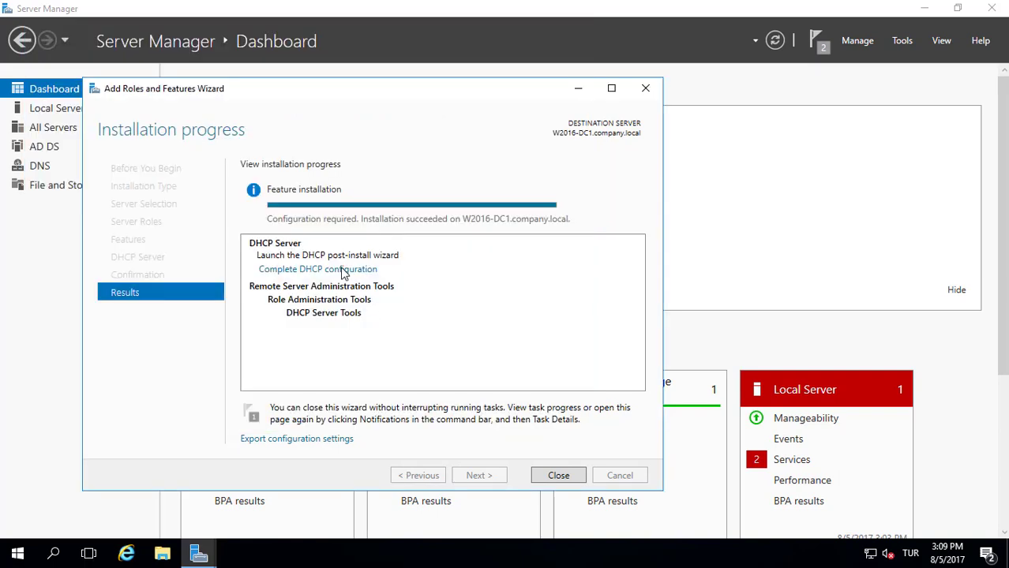
left_click(550, 477)
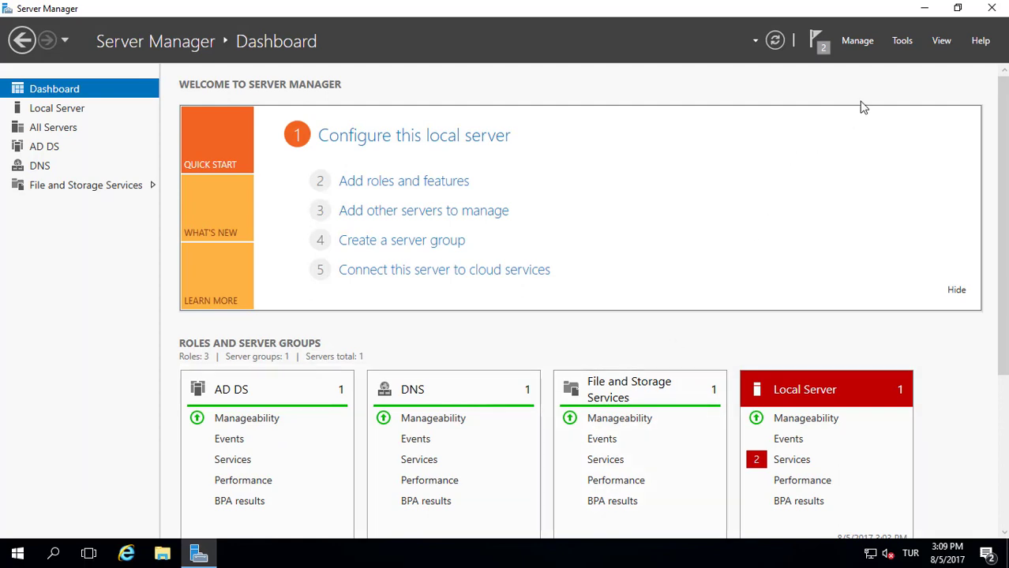
Close Server Manager and launch DHCP from Windows Administrative Tools in the Start menu
left_click(989, 10)
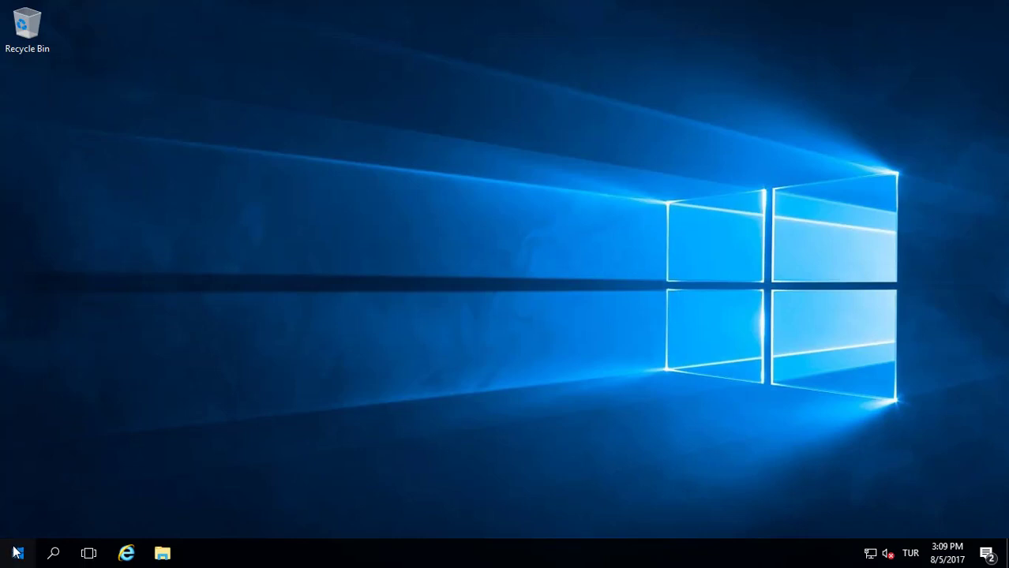
left_click(18, 552)
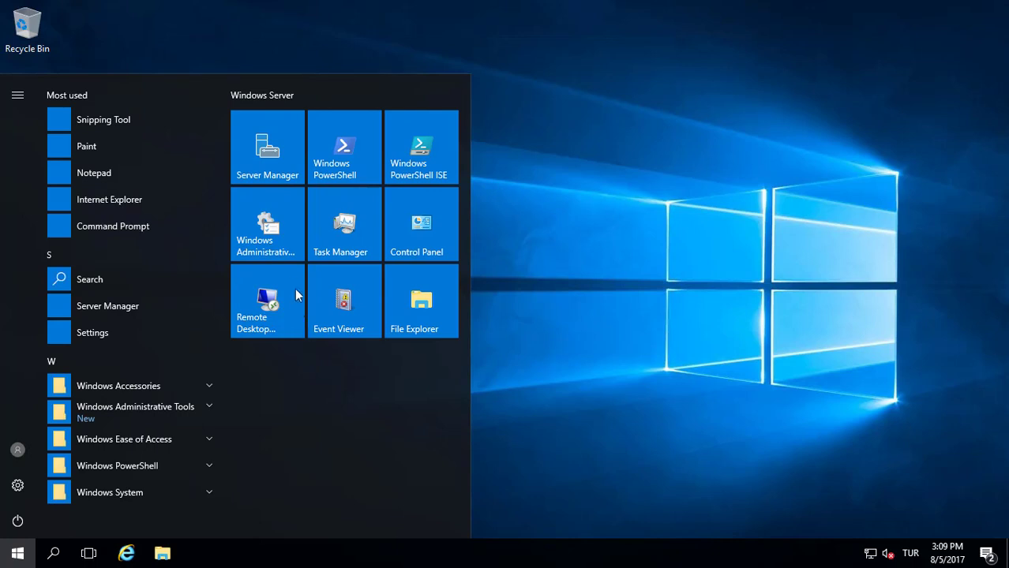
left_click(272, 234)
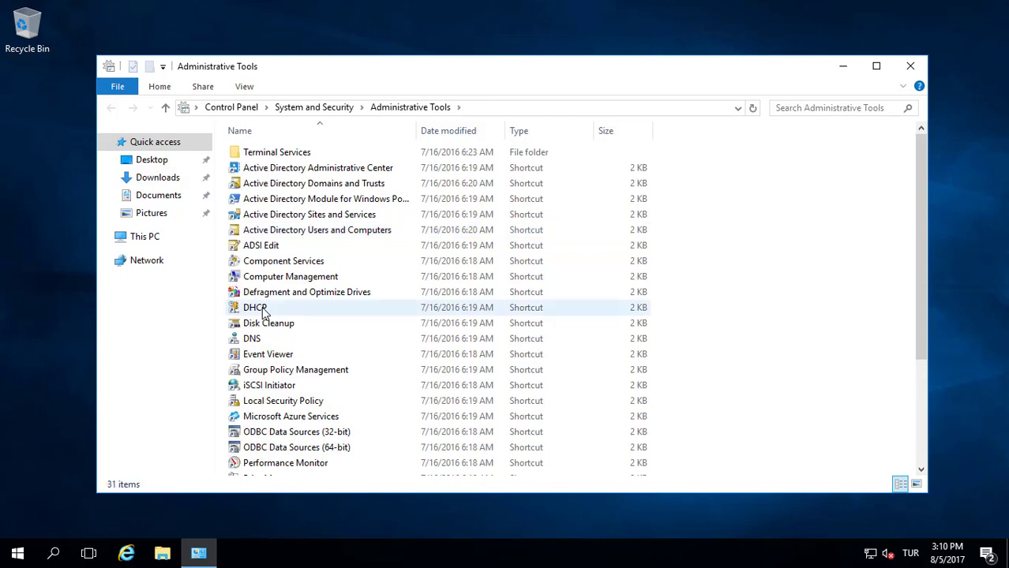
double_click(265, 310)
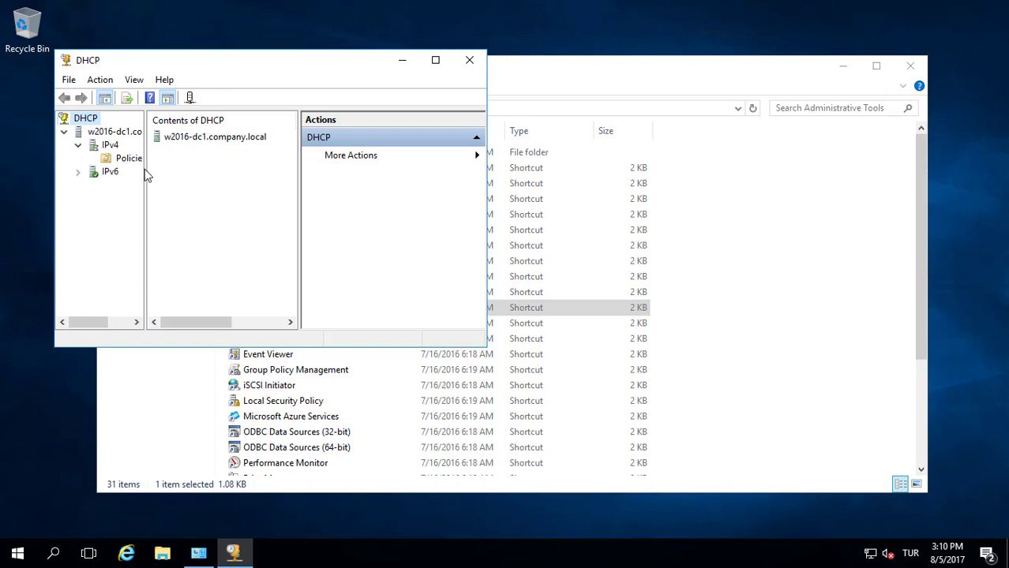
Create a new IPv4 scope named 'Company Scope' described as 'Company All Users Scope'
left_click_drag(146, 169, 191, 172)
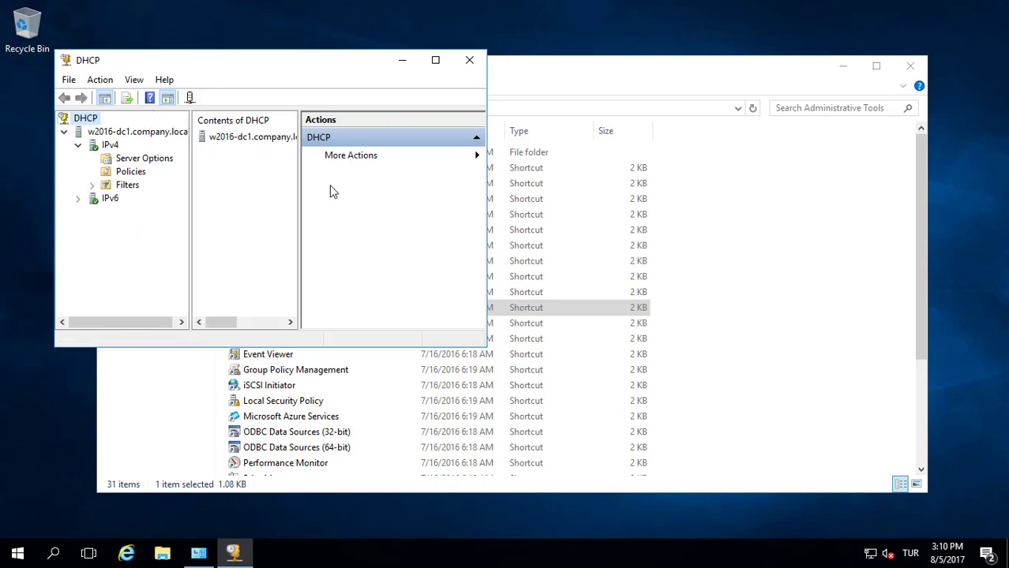
left_click_drag(300, 181, 367, 184)
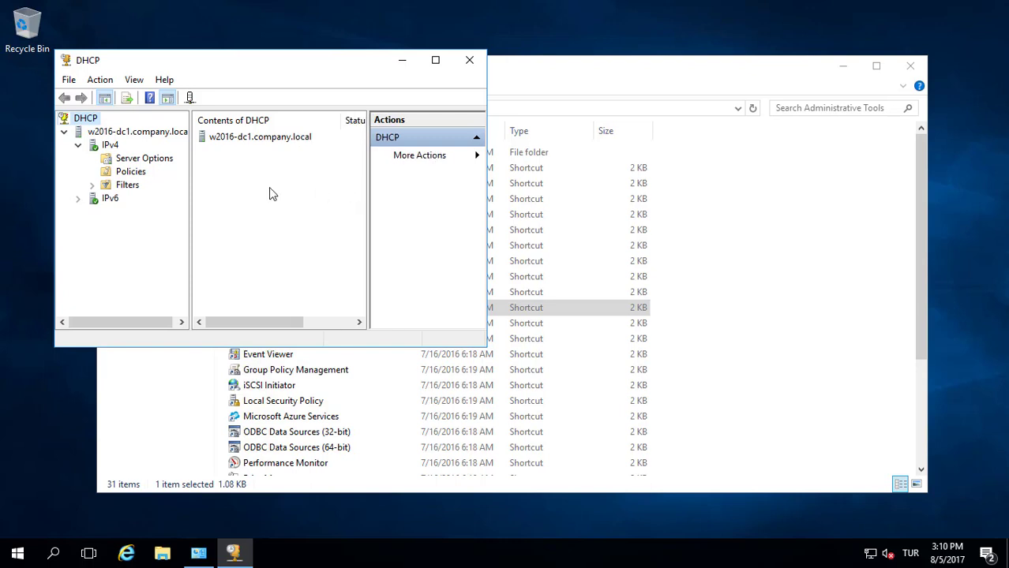
left_click(110, 146)
right_click(107, 149)
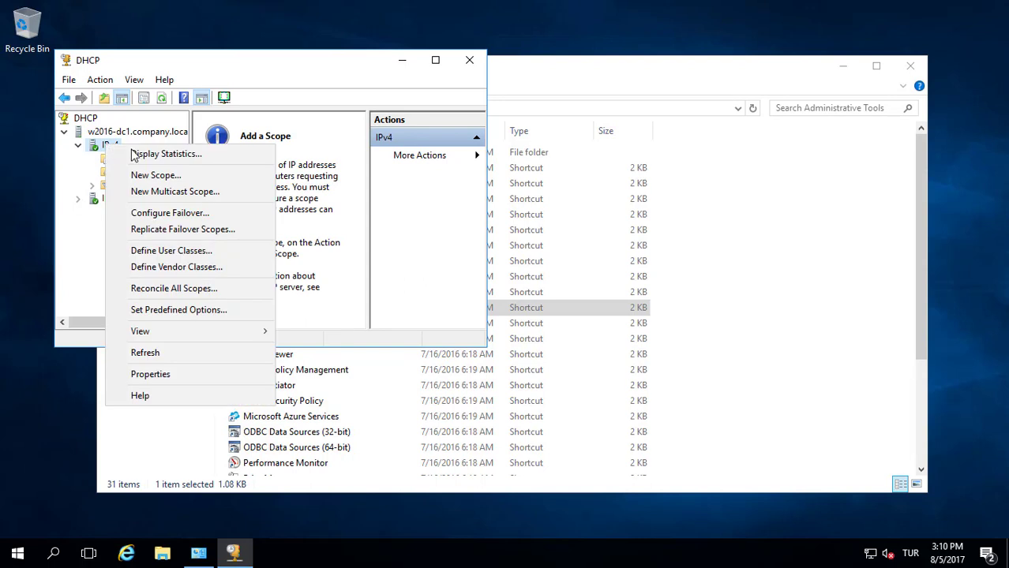
left_click(144, 174)
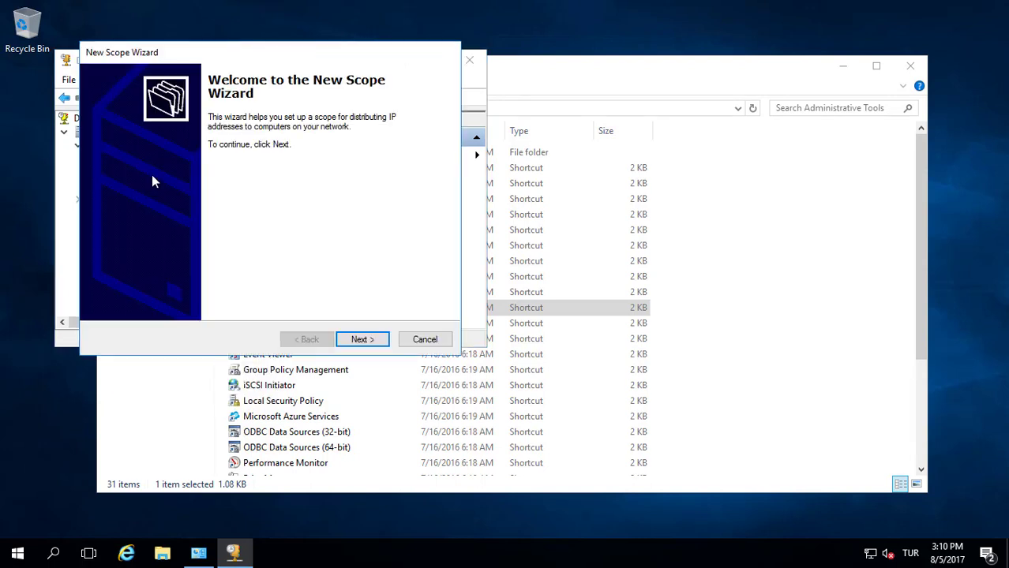
left_click(349, 339)
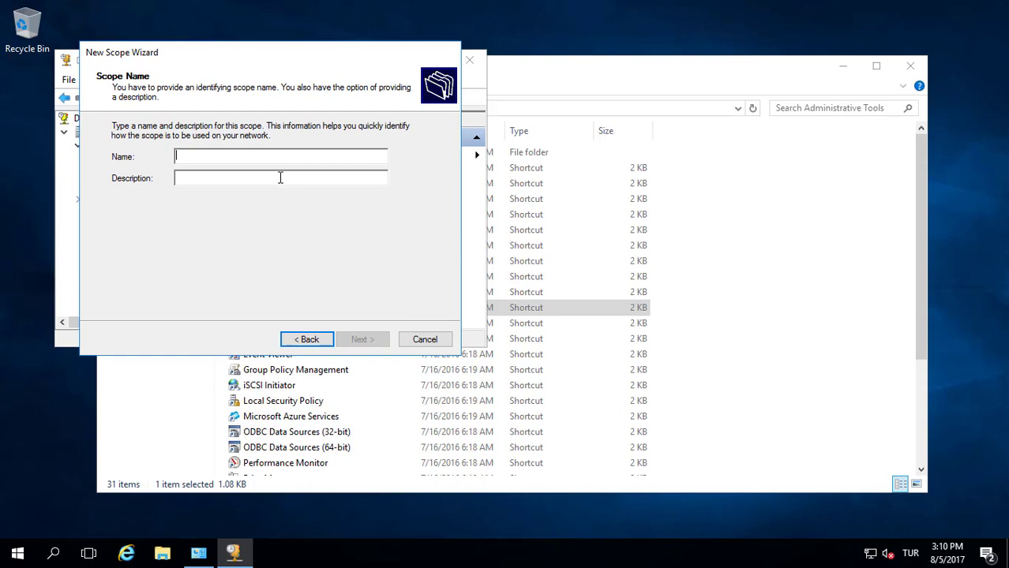
type("C")
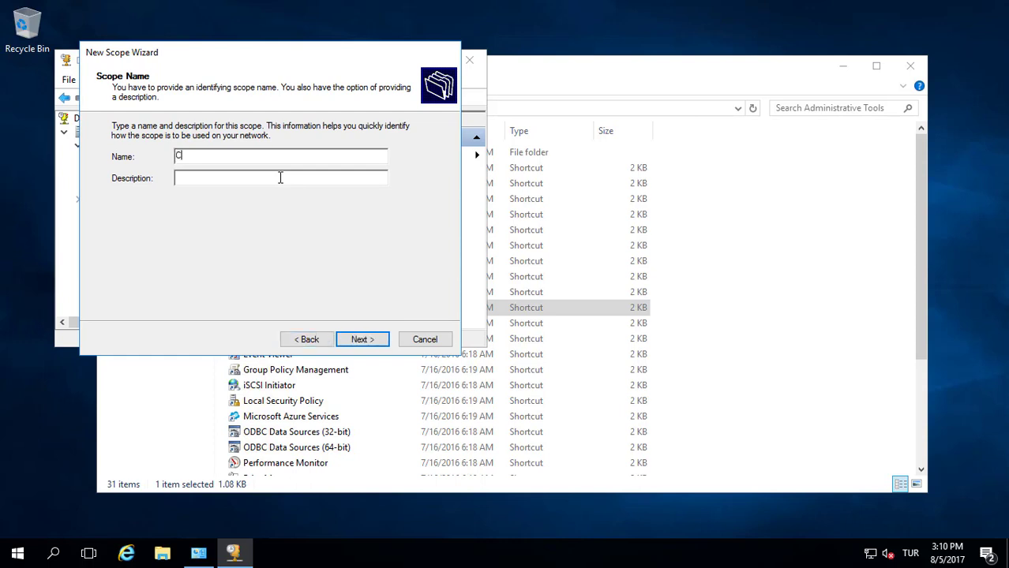
type("ompany ScopeCompany ")
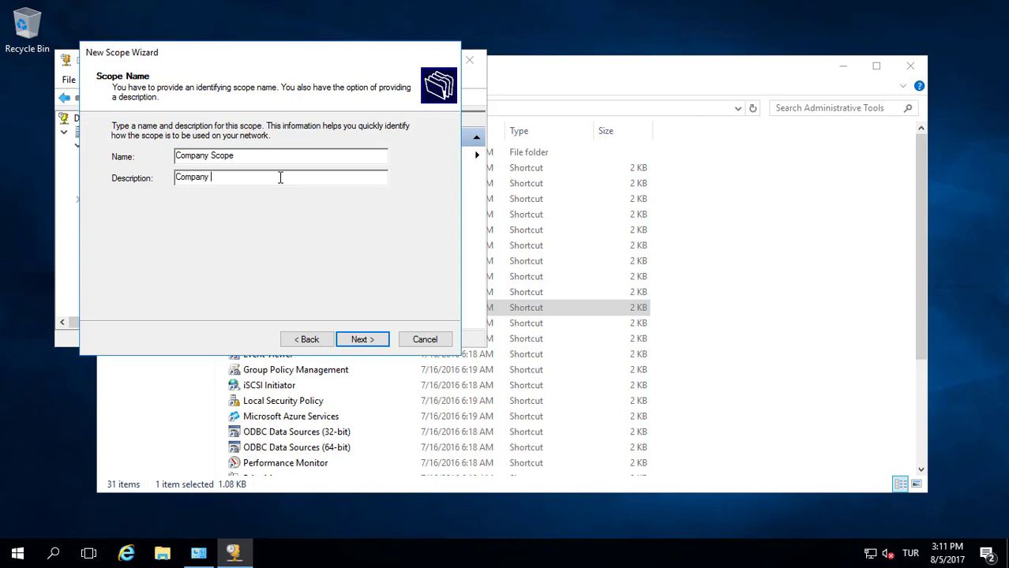
type("All Users Scope")
left_click(366, 339)
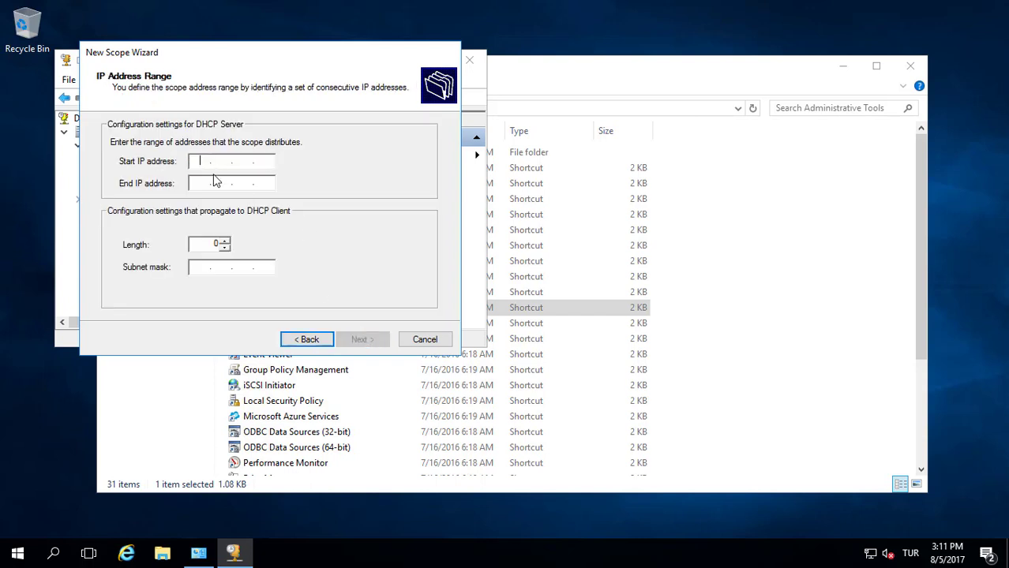
Set the scope range to 192.168.1.50–192.168.1.250 with mask 255.255.255.0, adding no exclusions
type("192.168.1.10")
left_click(215, 181)
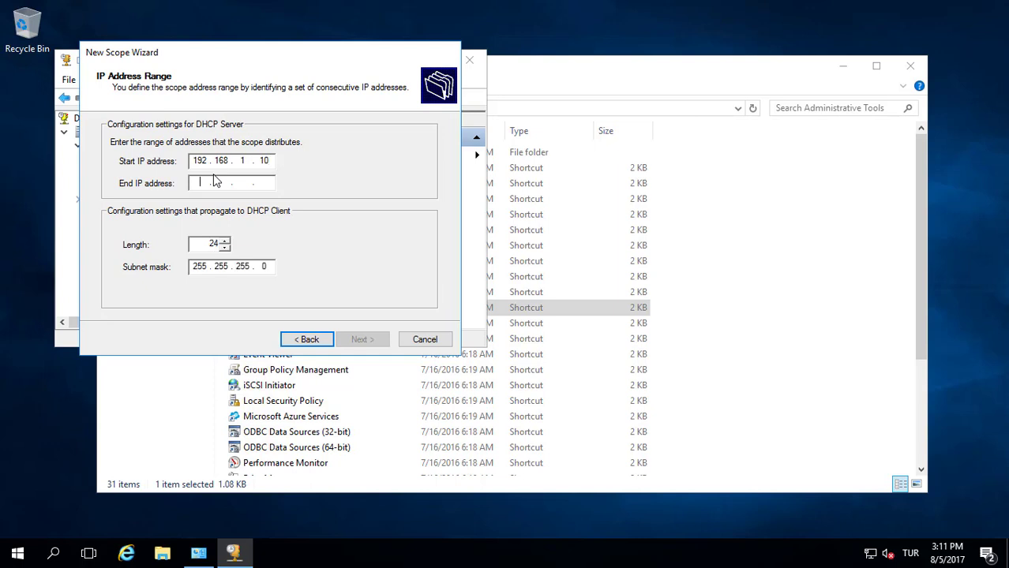
type("192 . ")
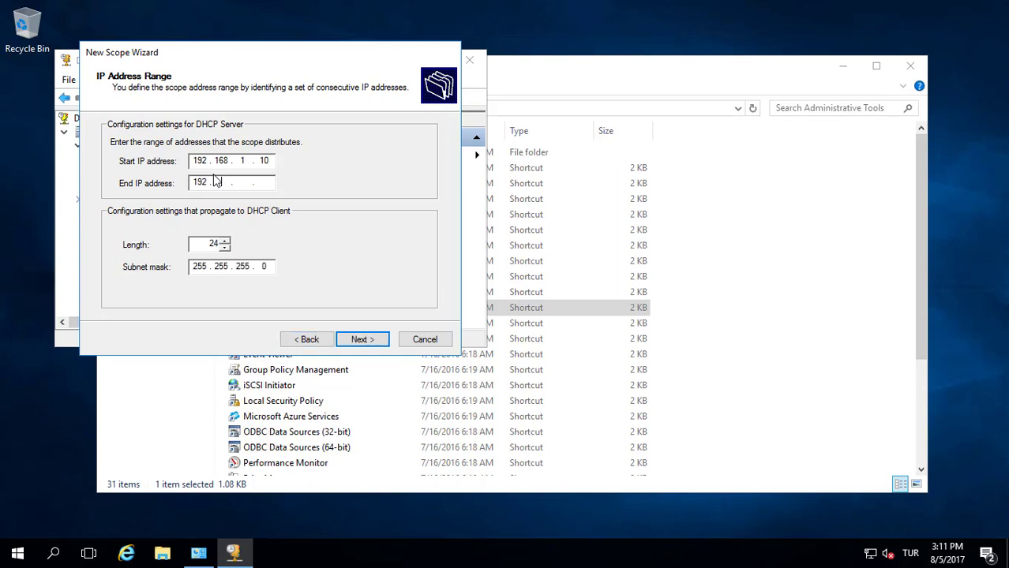
type("168 . 1")
key("Tab")
left_click(263, 188)
type("250")
double_click(277, 160)
type("50")
left_click(363, 338)
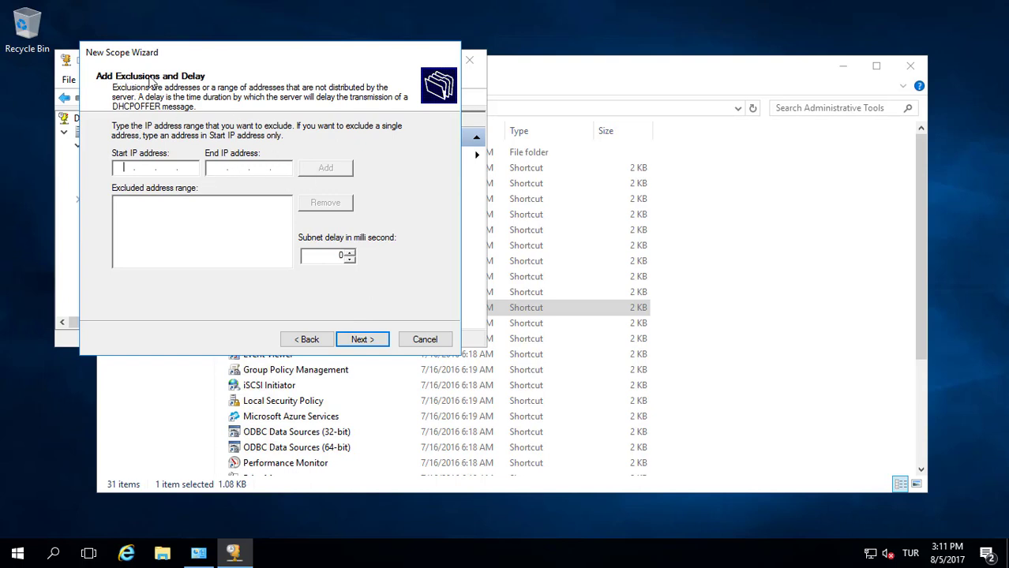
left_click(367, 341)
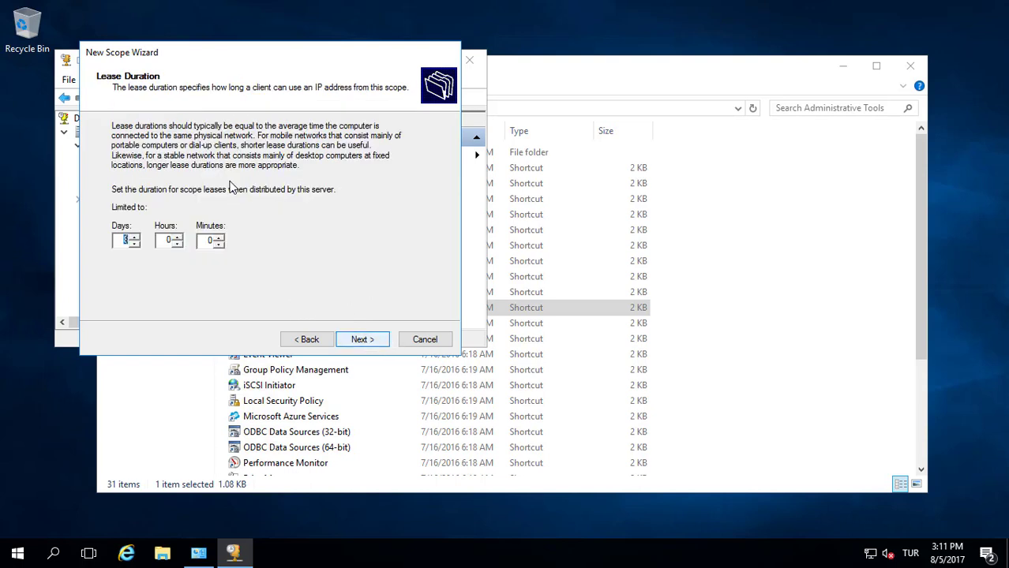
Keep the default lease duration and add 192.168.1.1 as the scope's default gateway
left_click(359, 341)
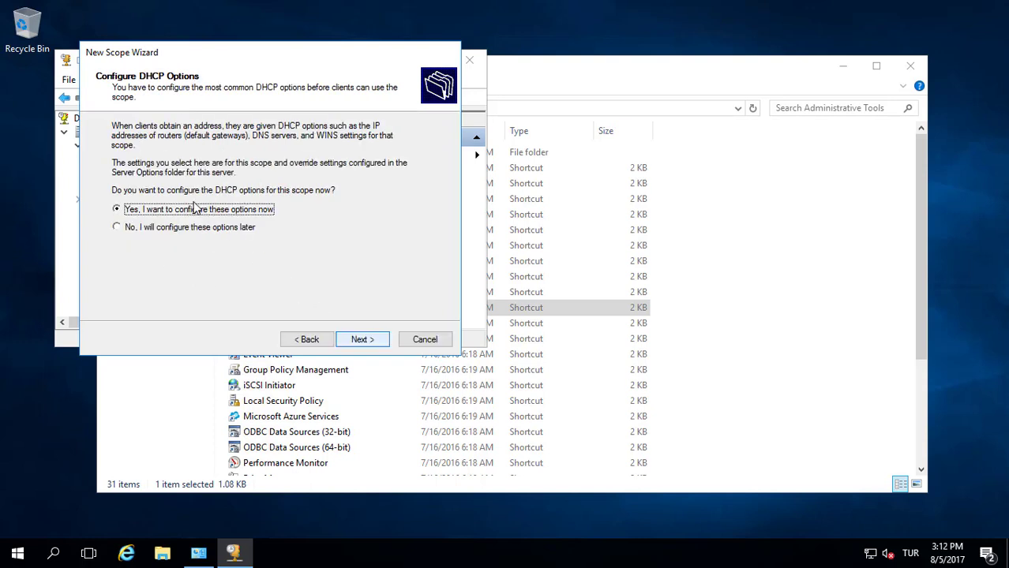
left_click(363, 340)
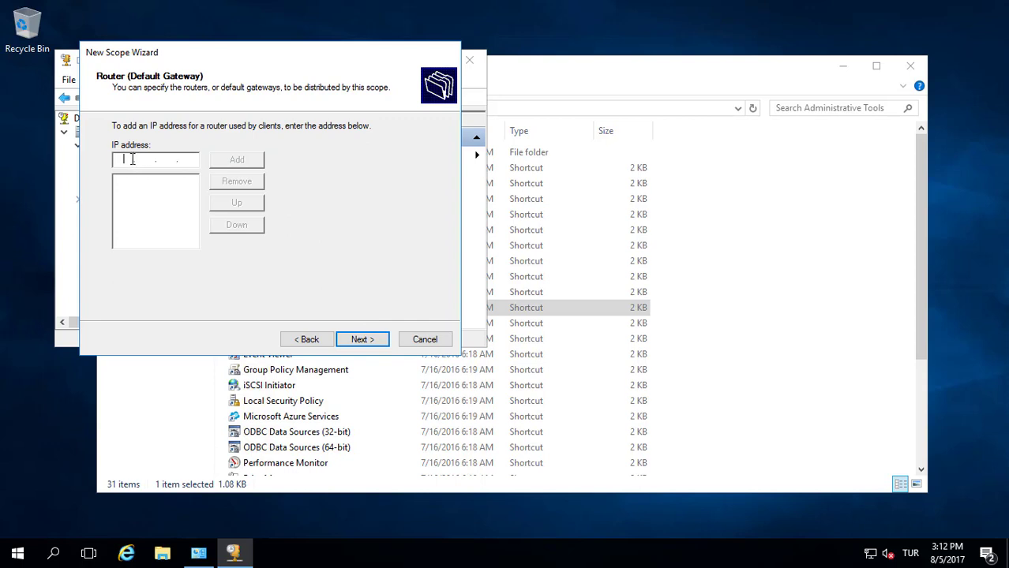
type("192 . 168 . 1 . 1")
left_click(236, 159)
Keep DNS server 192.168.1.30 for company.local and add 192.168.1.30 as a WINS server
left_click(354, 339)
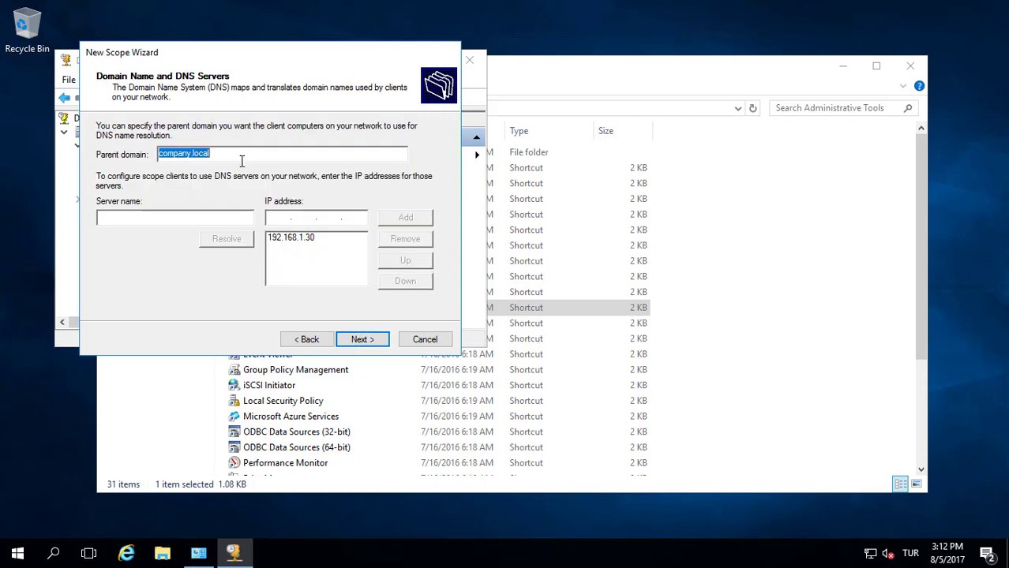
left_click(303, 247)
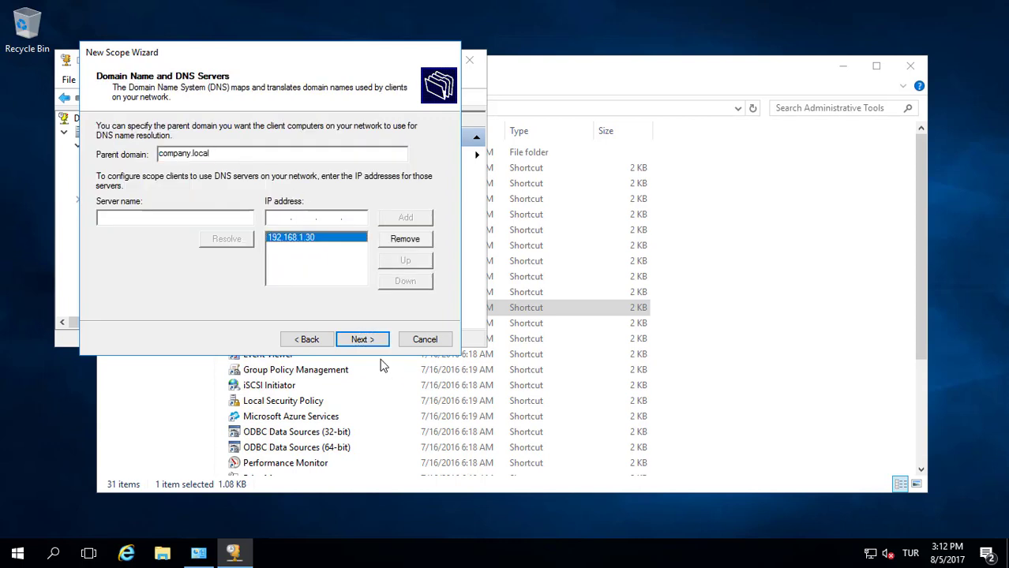
left_click(362, 341)
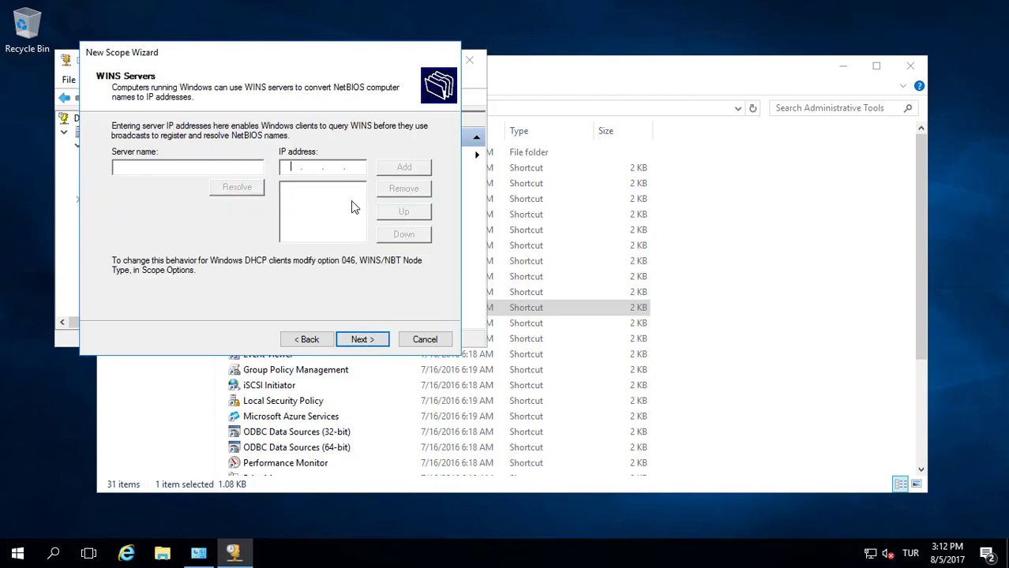
left_click(292, 168)
type("192.168.1.30")
left_click(420, 169)
Activate the scope now and finish the New Scope Wizard
left_click(371, 344)
left_click(372, 344)
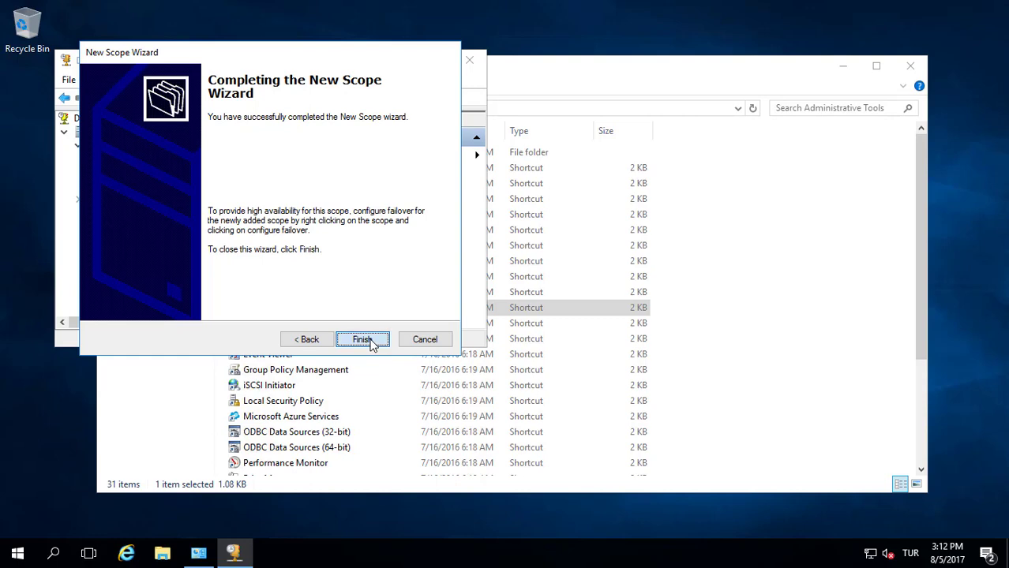
left_click(362, 339)
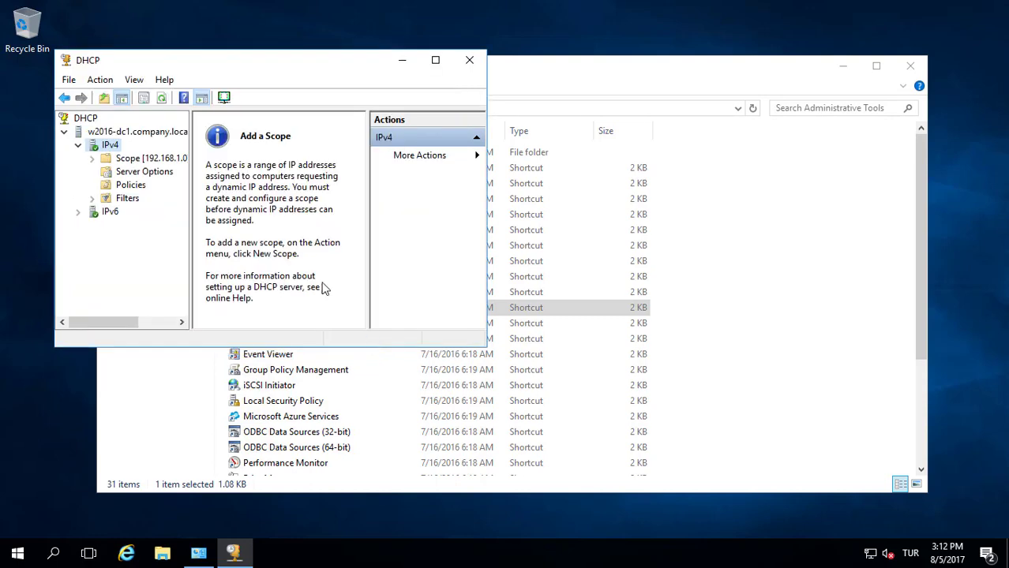
View Scope [192.168.1.0]'s empty Address Leases, then close DHCP and Administrative Tools
left_click(91, 159)
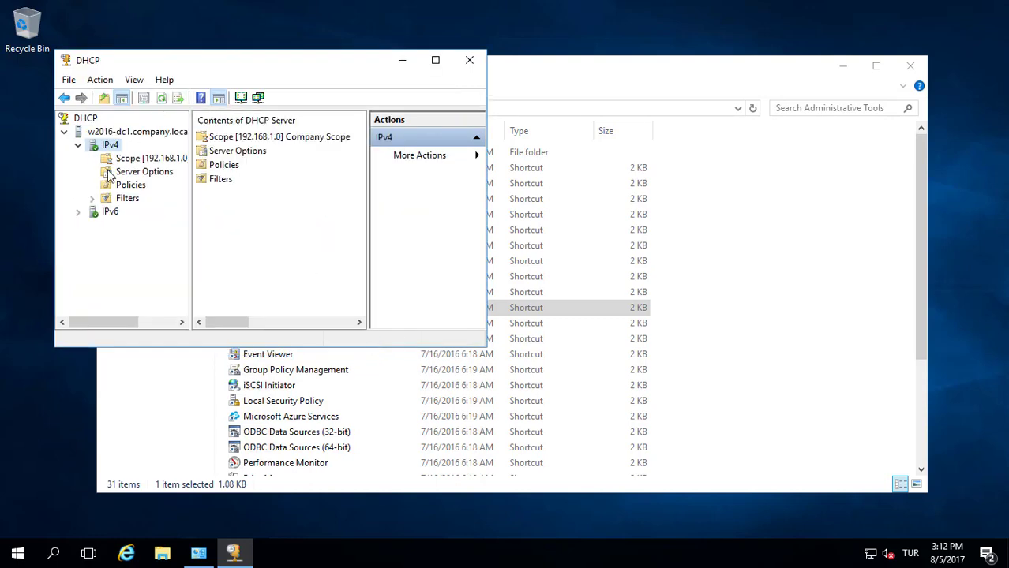
left_click(150, 186)
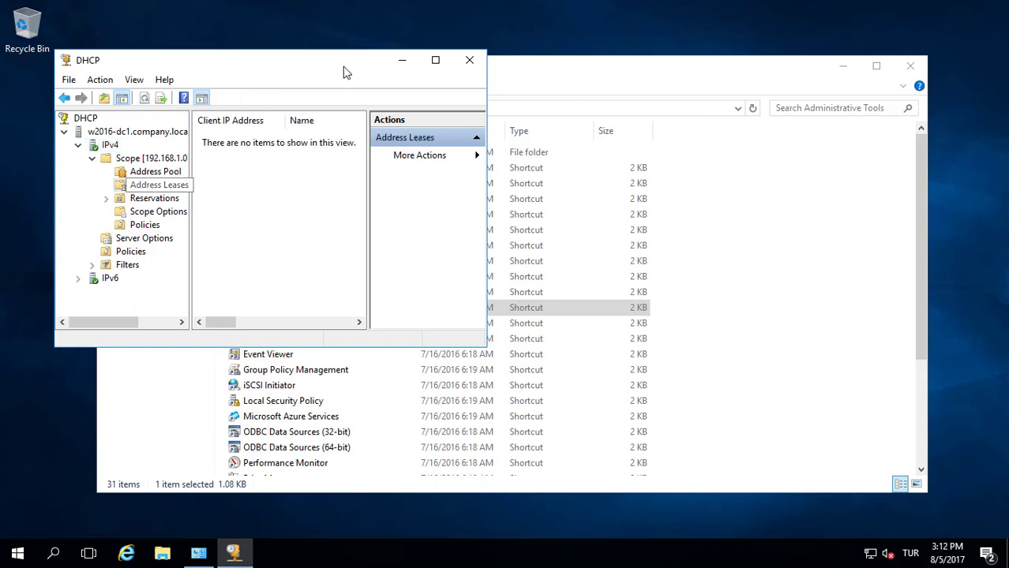
double_click(341, 63)
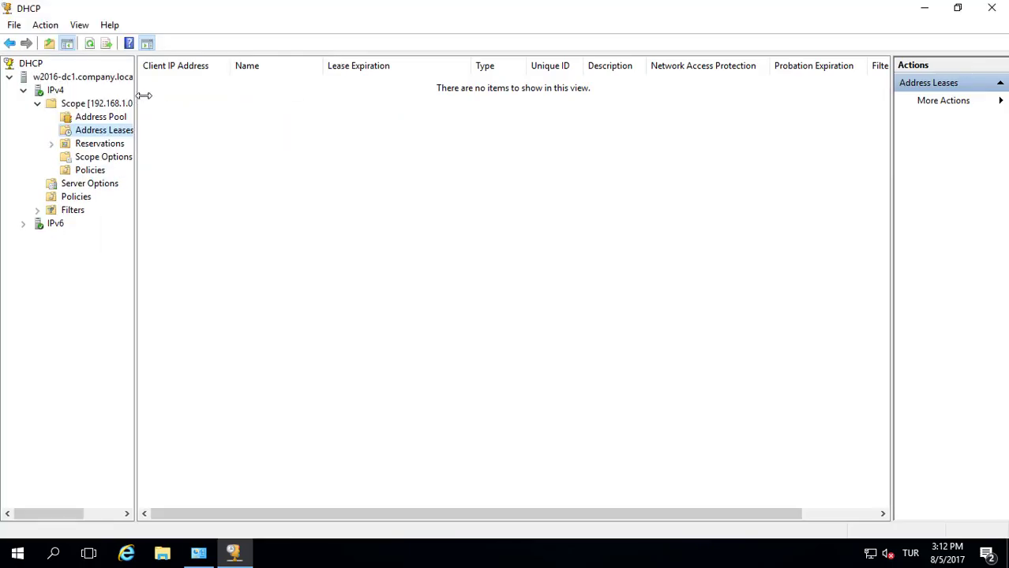
left_click_drag(140, 94, 181, 98)
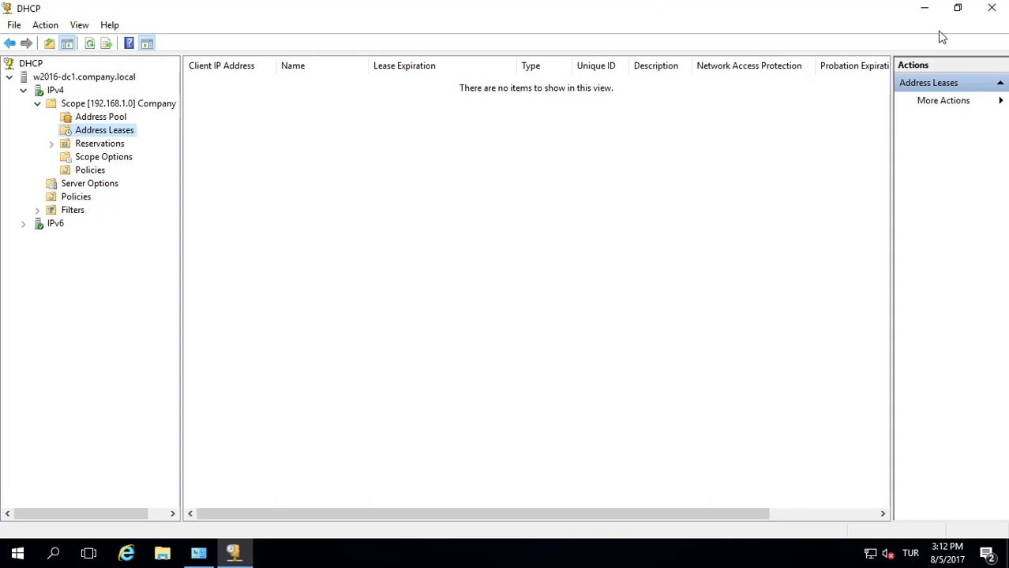
left_click(987, 10)
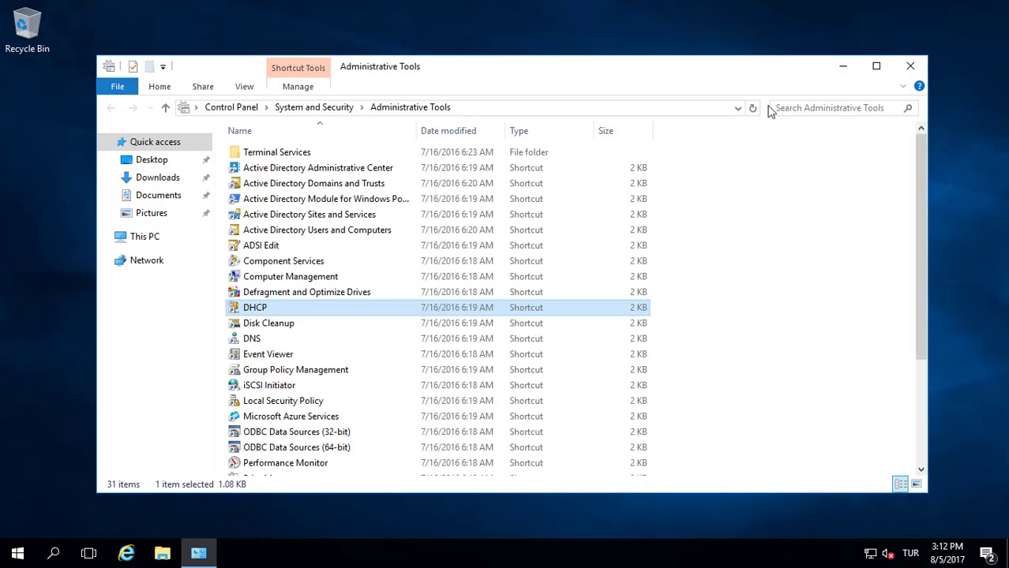
left_click(910, 66)
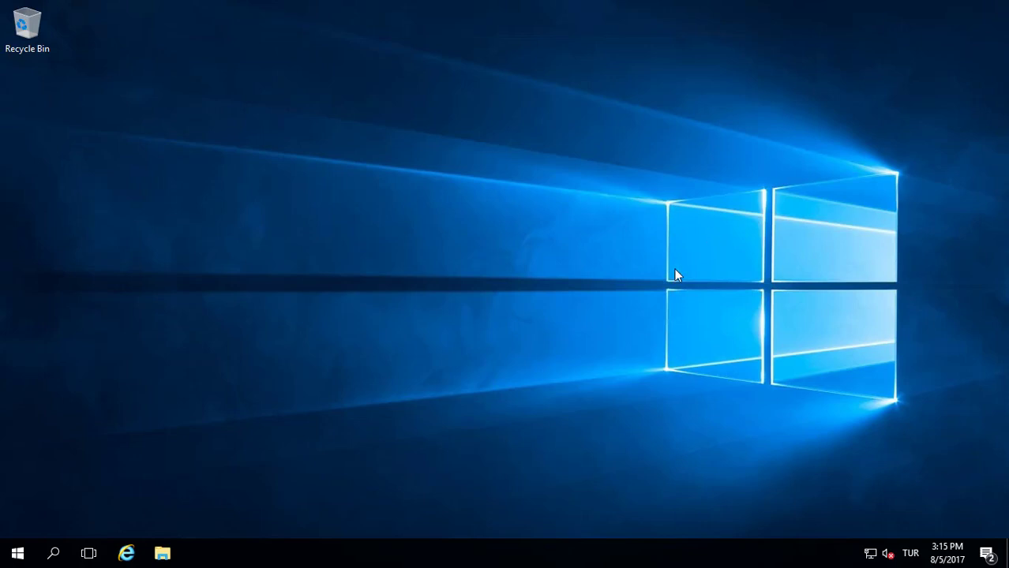
Launch Notepad from the Win+X Run dialog and shrink its window height
right_click(18, 554)
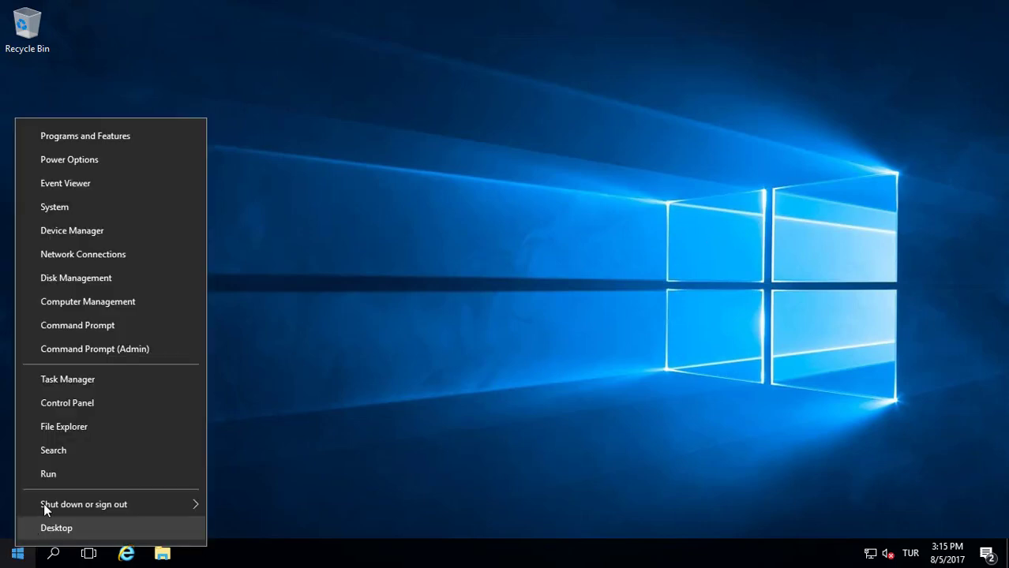
left_click(50, 472)
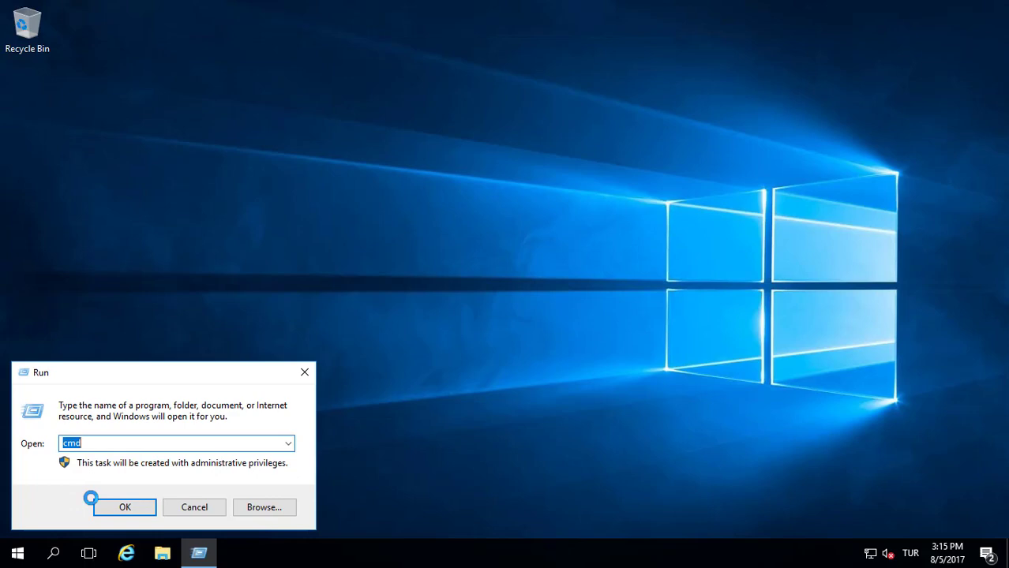
type("notepad")
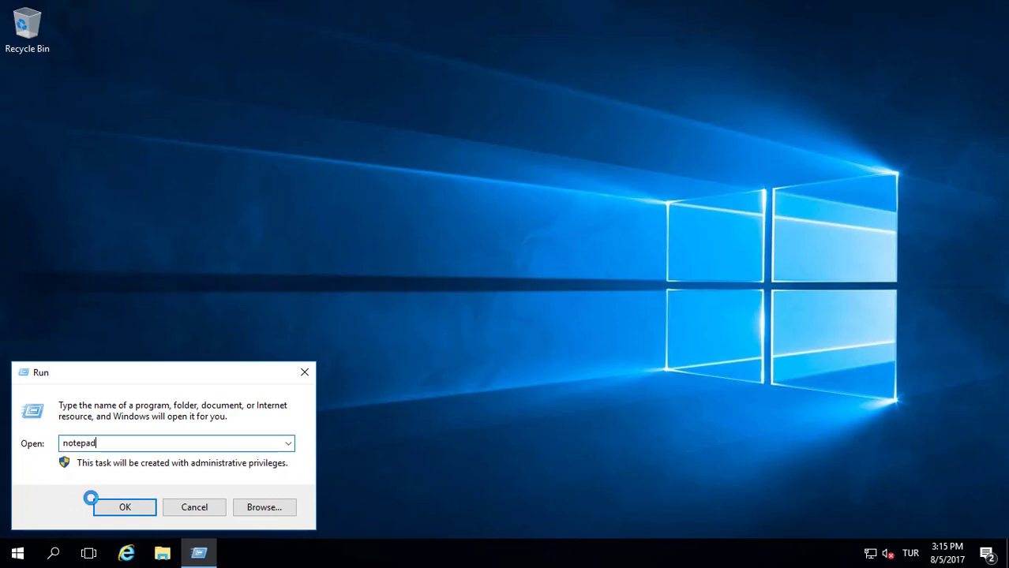
left_click(91, 499)
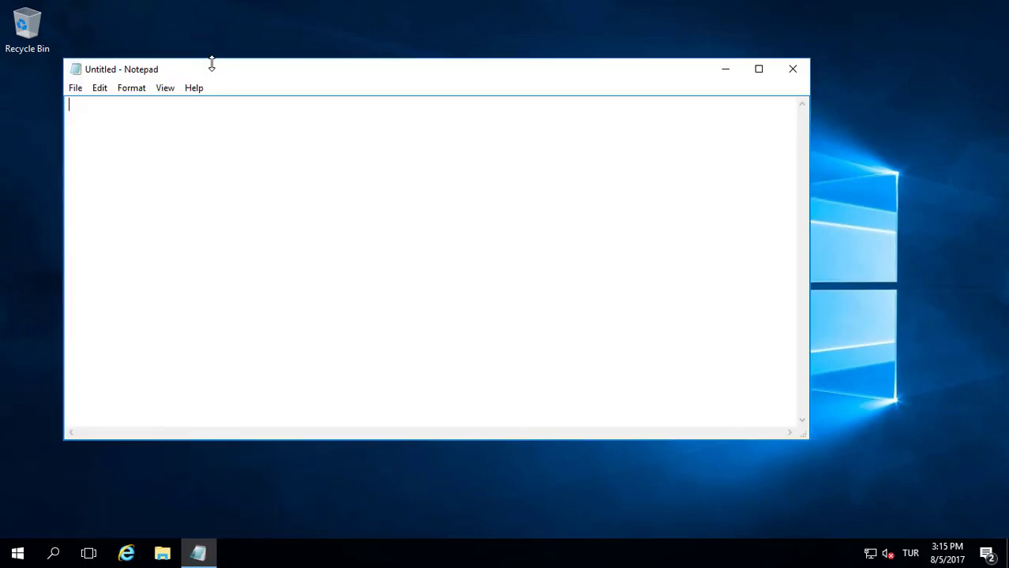
left_click_drag(212, 63, 197, 304)
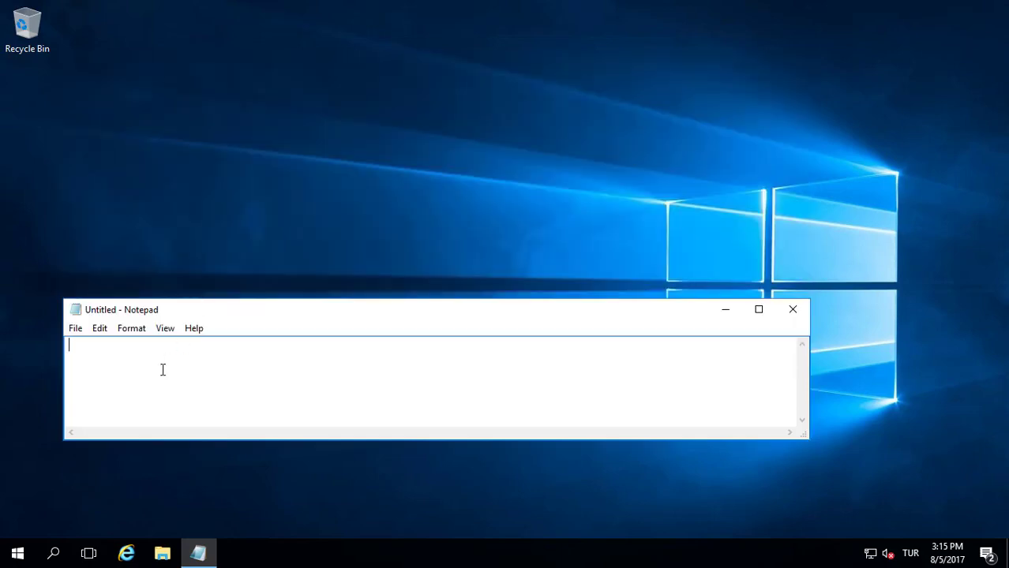
Type the note "Ad , DNS and DHCP setup is comlete." followed by a new line
type("Ad , DNS and DHC")
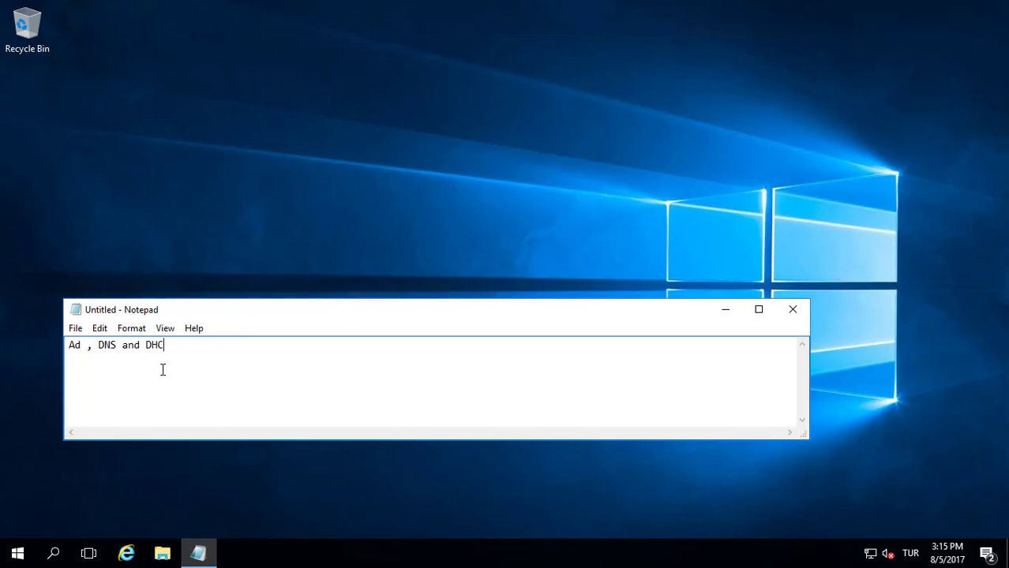
type("P setup is coml")
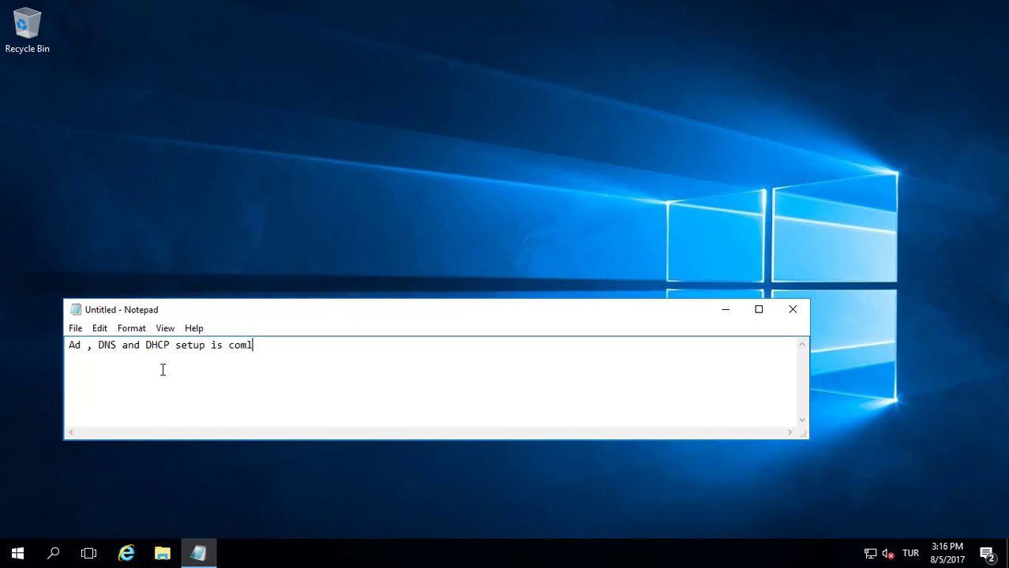
type("ete.")
key("Return")
key("alt")
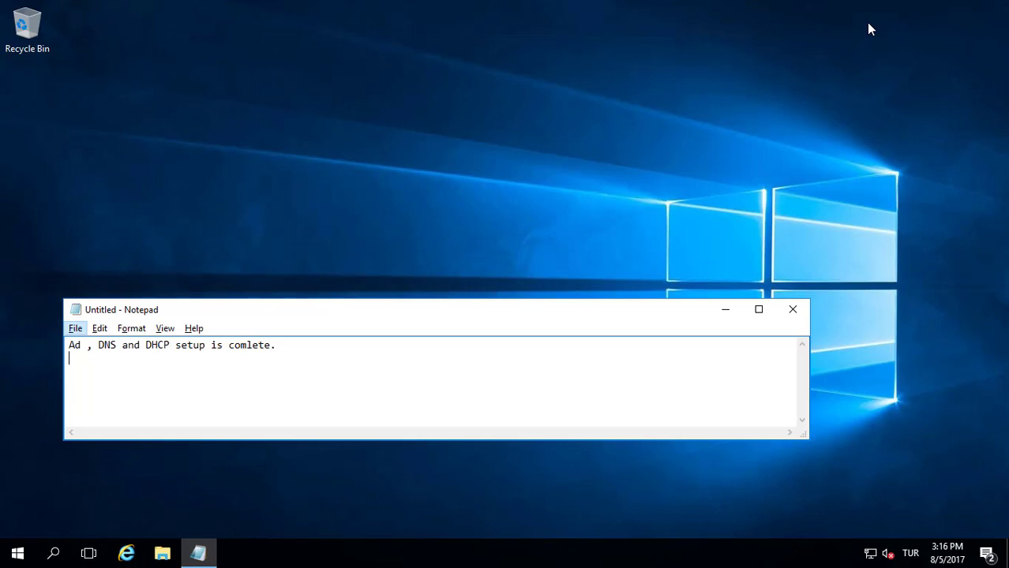